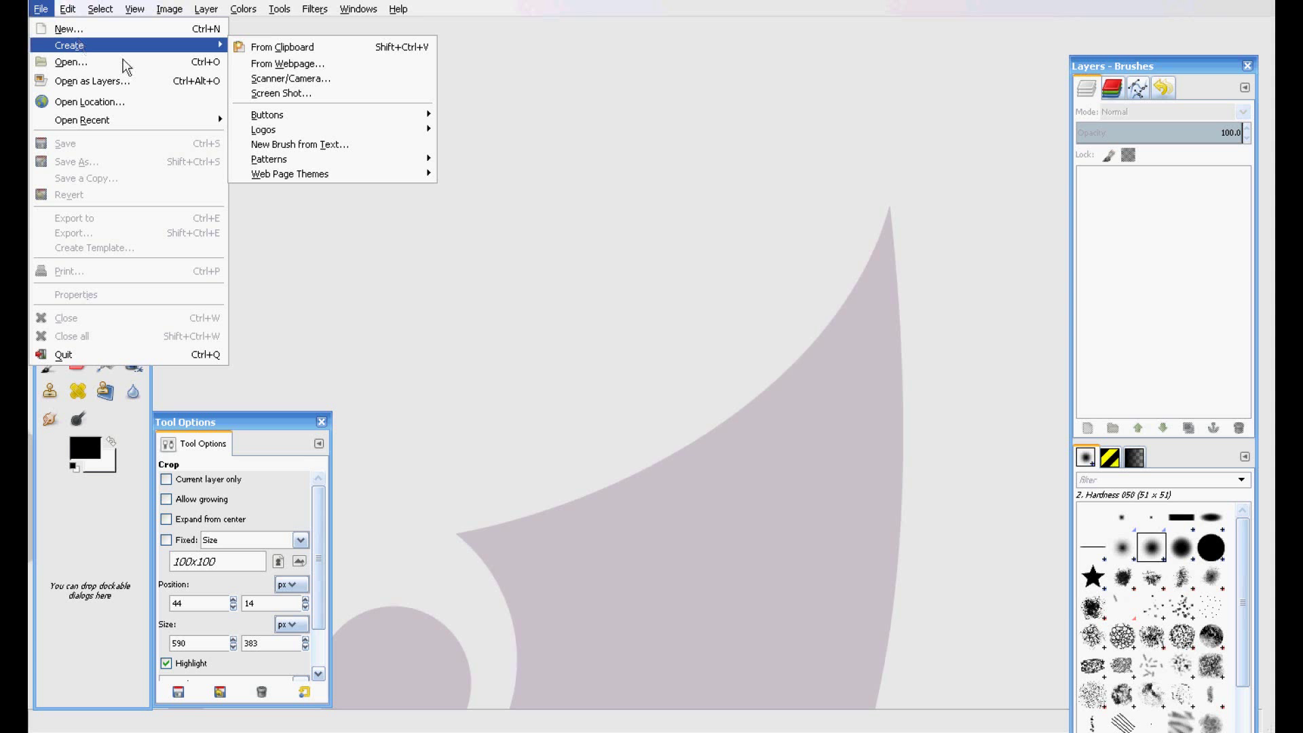
Step: Create a new image from the File menu at the default 640 × 400 pixels
key("Escape")
left_click(44, 9)
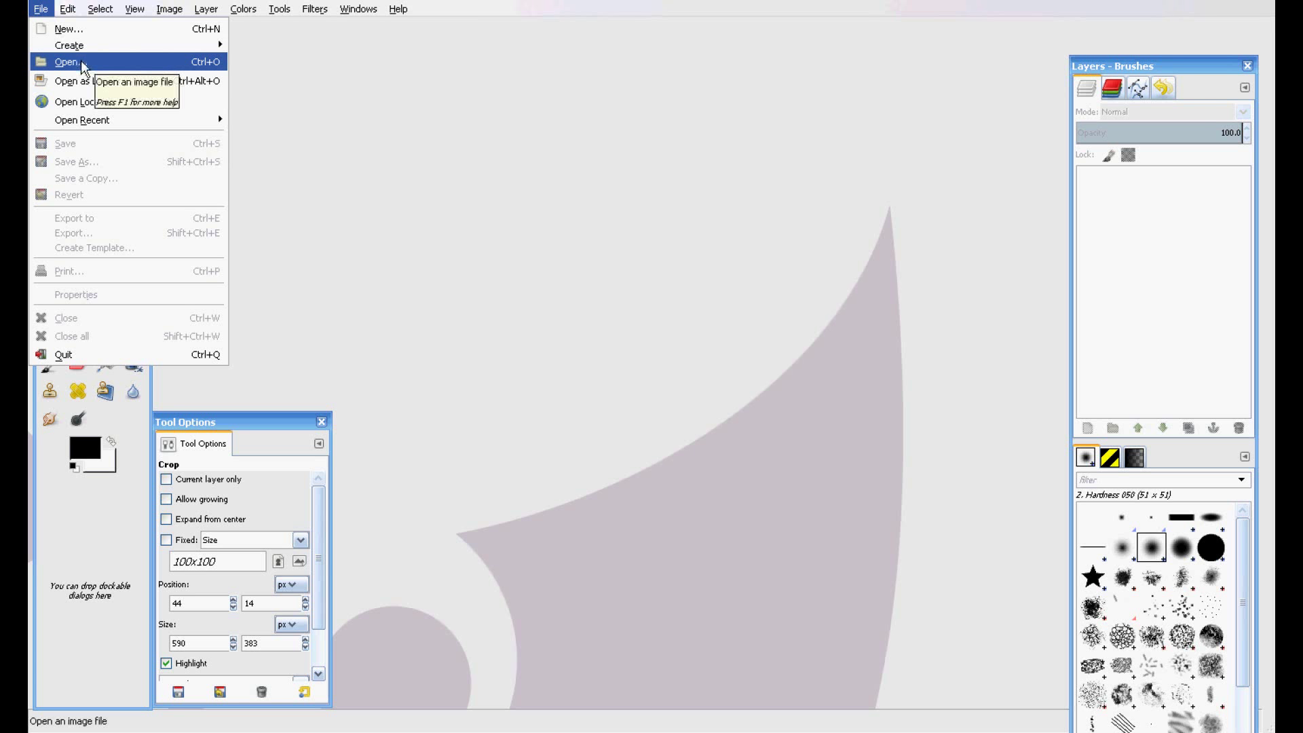
left_click(117, 29)
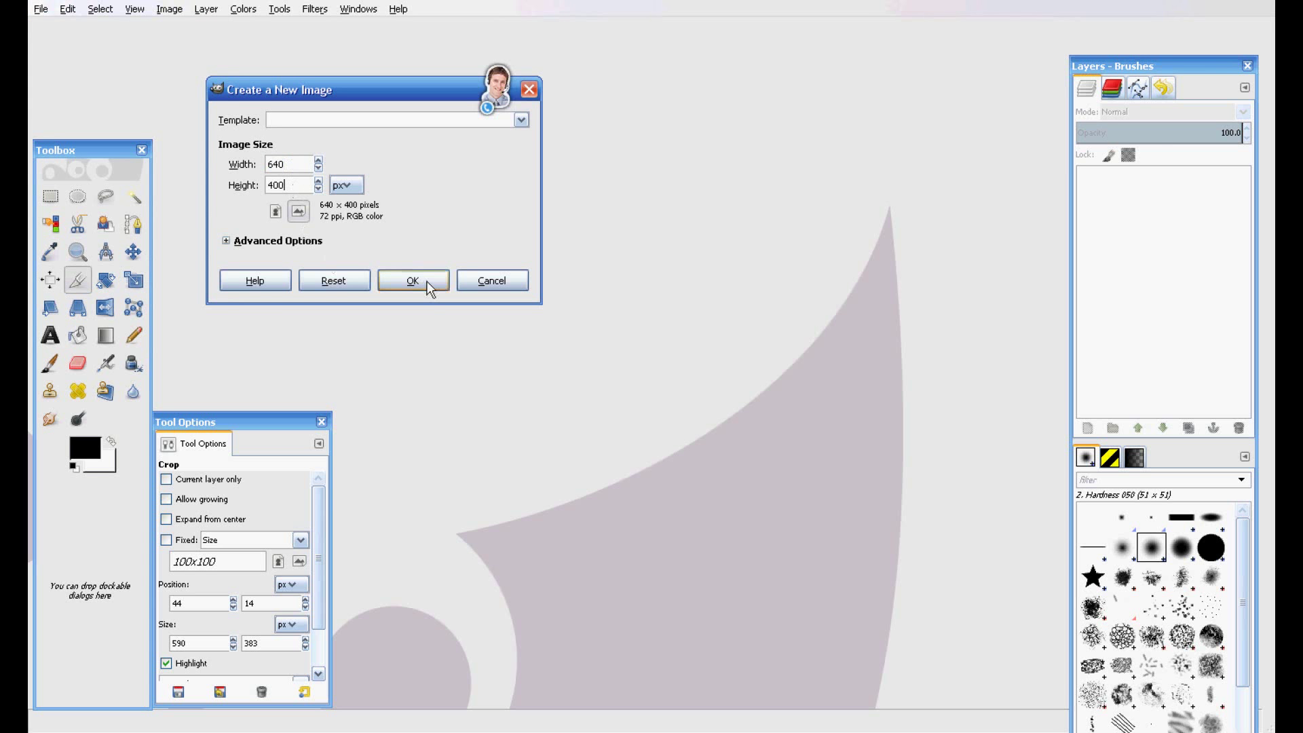
left_click(408, 285)
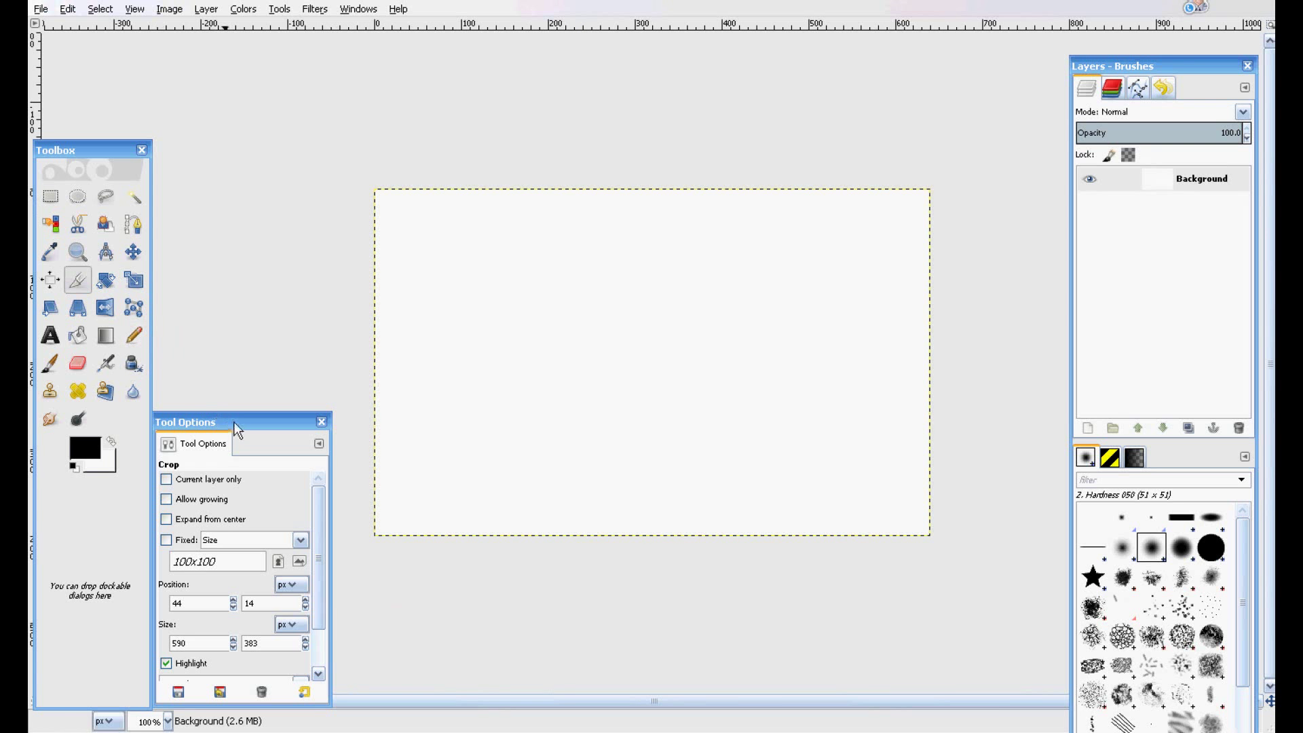
Step: Type 'CMS' on the canvas with the Text tool in black Sans Bold, size 150
left_click_drag(234, 421, 255, 349)
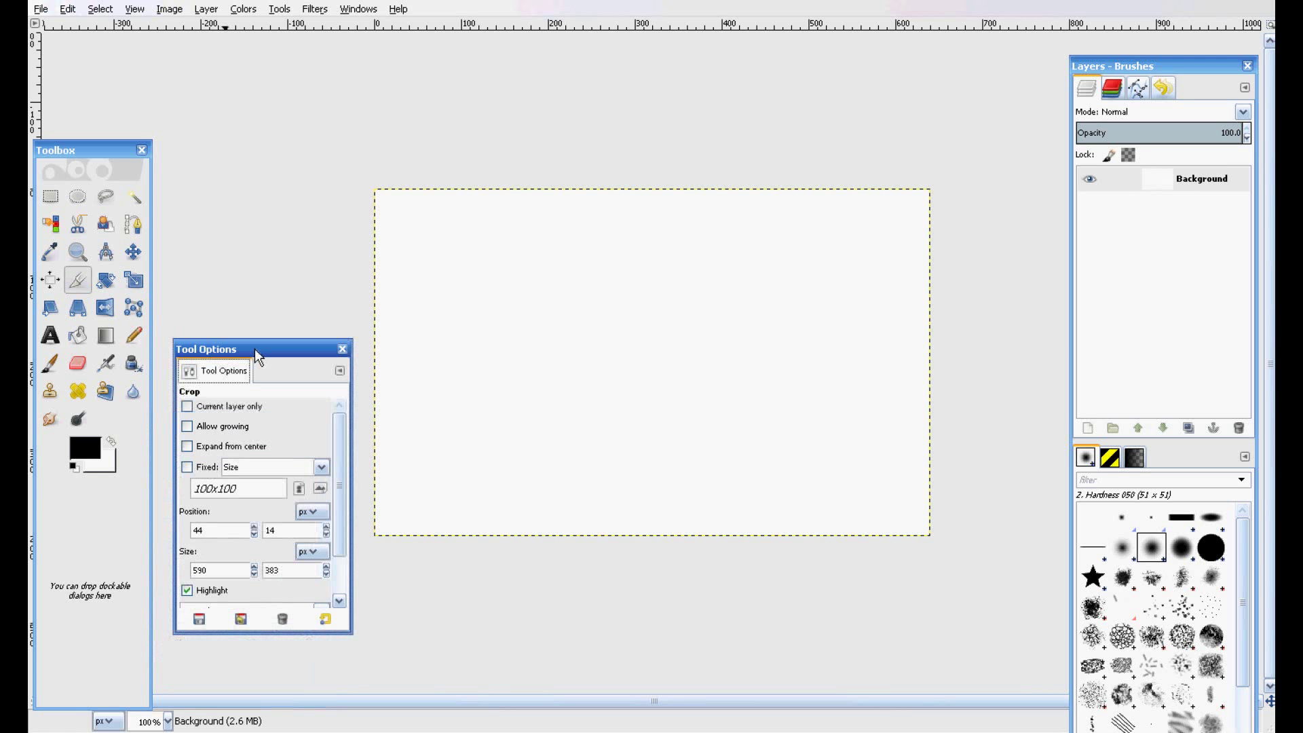
left_click(50, 337)
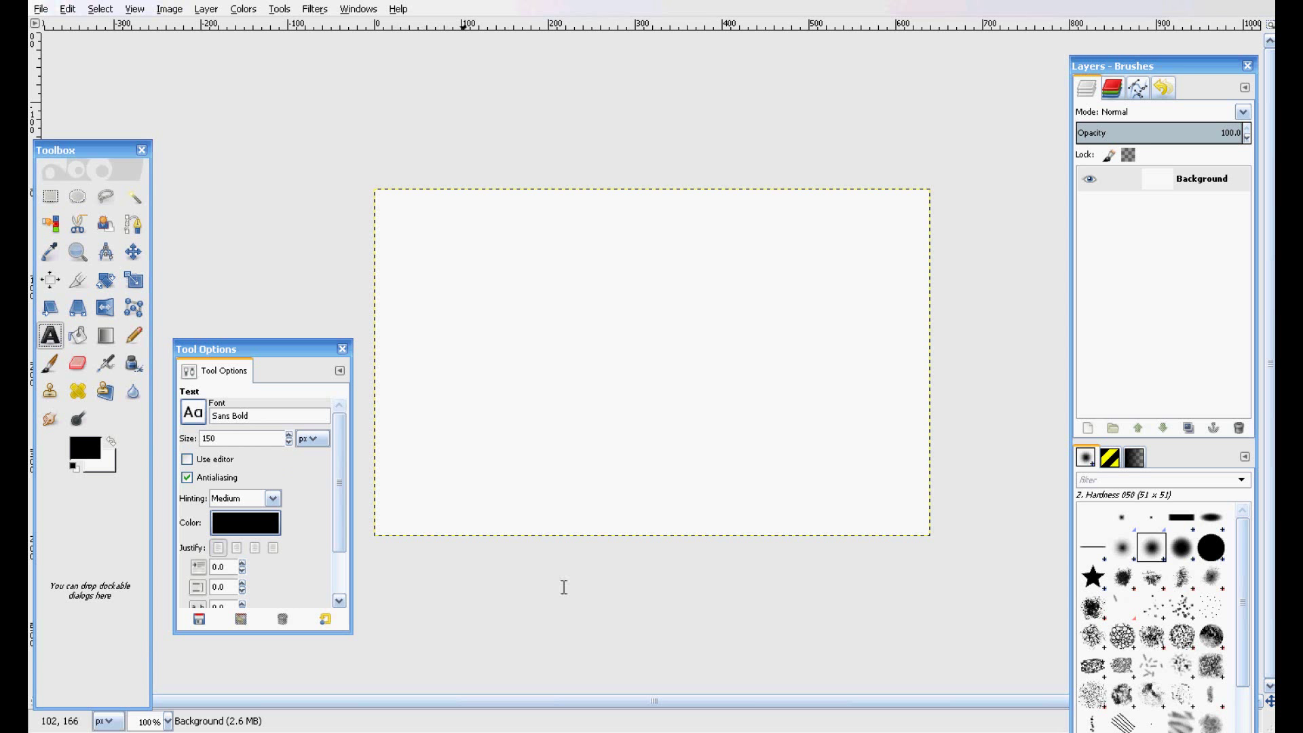
left_click(454, 324)
type("CMS")
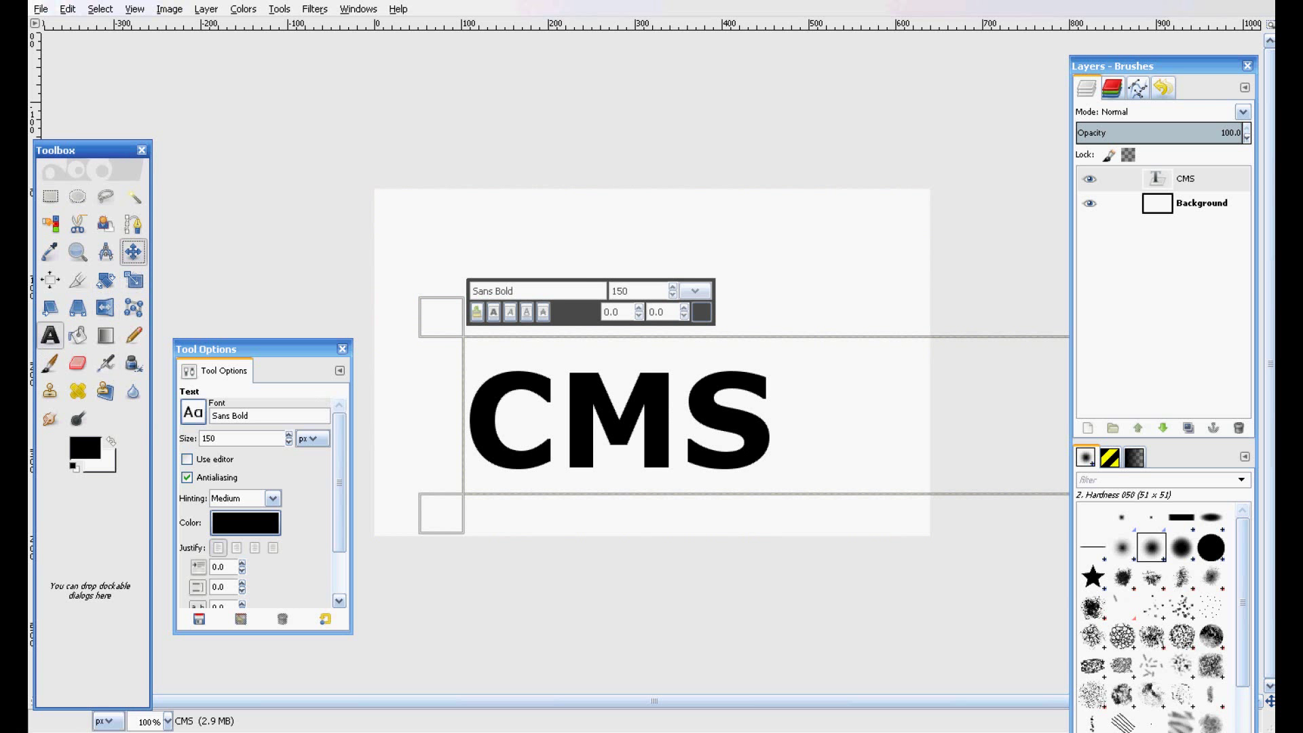
Step: Center the CMS text, apply Layer to Image Size, then Alpha to Selection on the CMS layer
left_click(133, 252)
left_click_drag(618, 428, 636, 375)
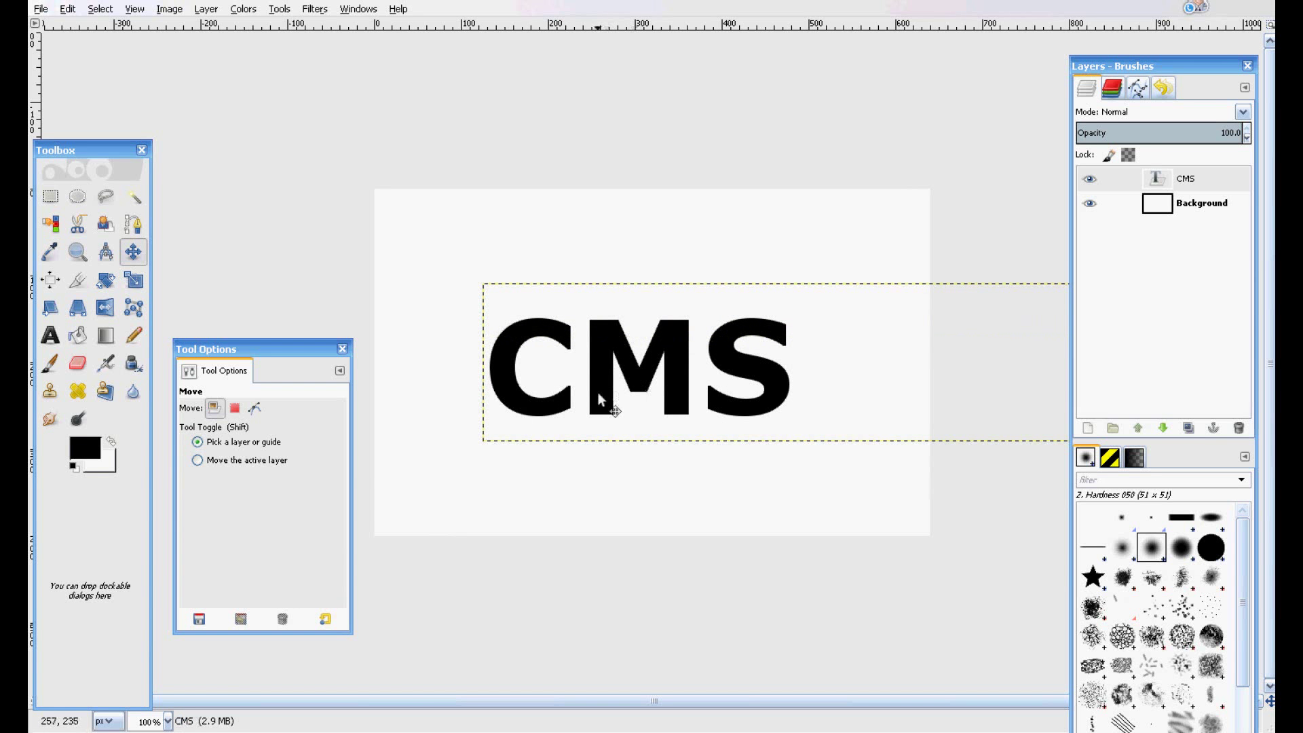
right_click(1161, 183)
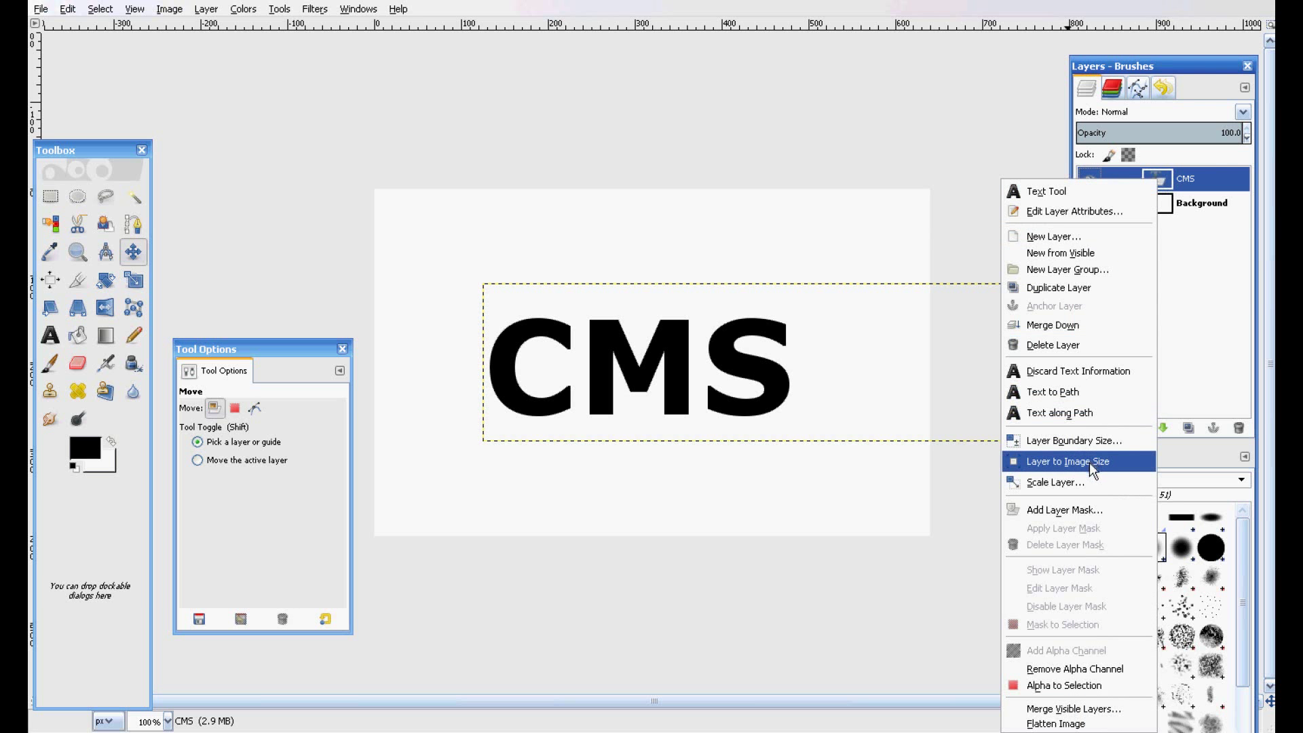
left_click(1070, 463)
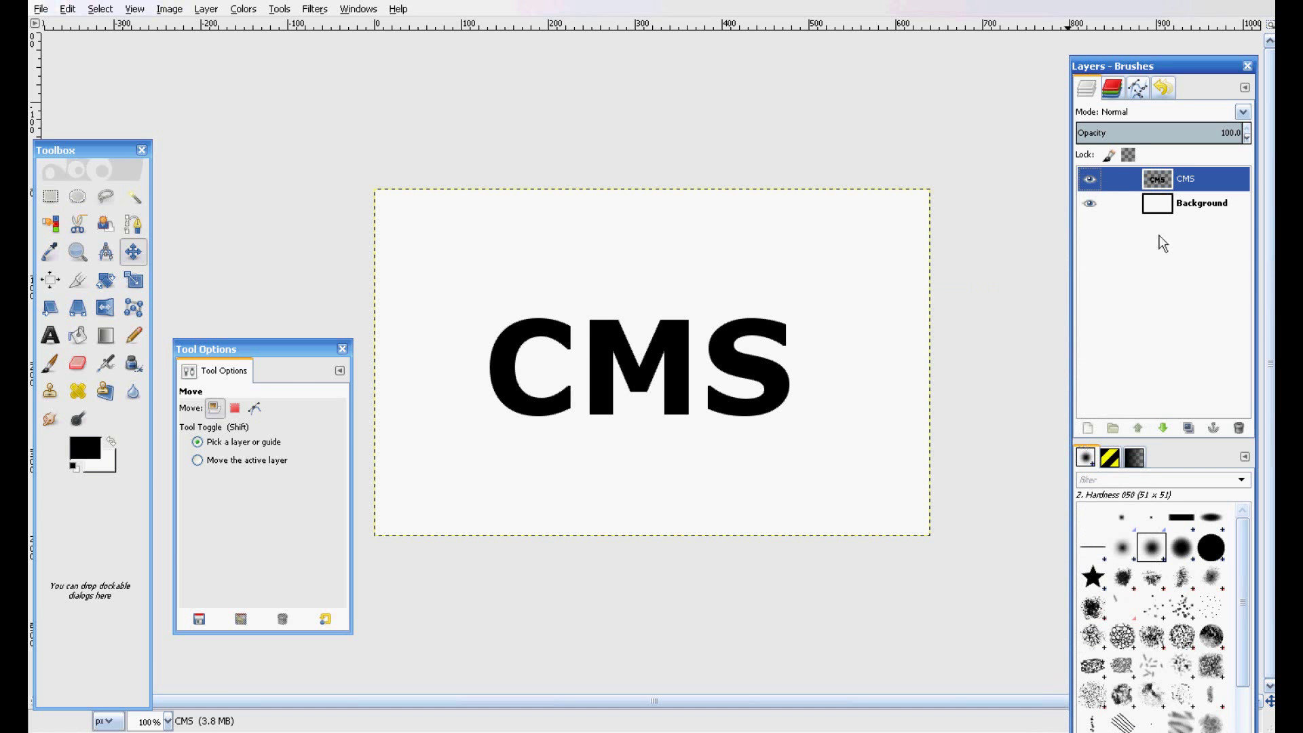
right_click(1161, 177)
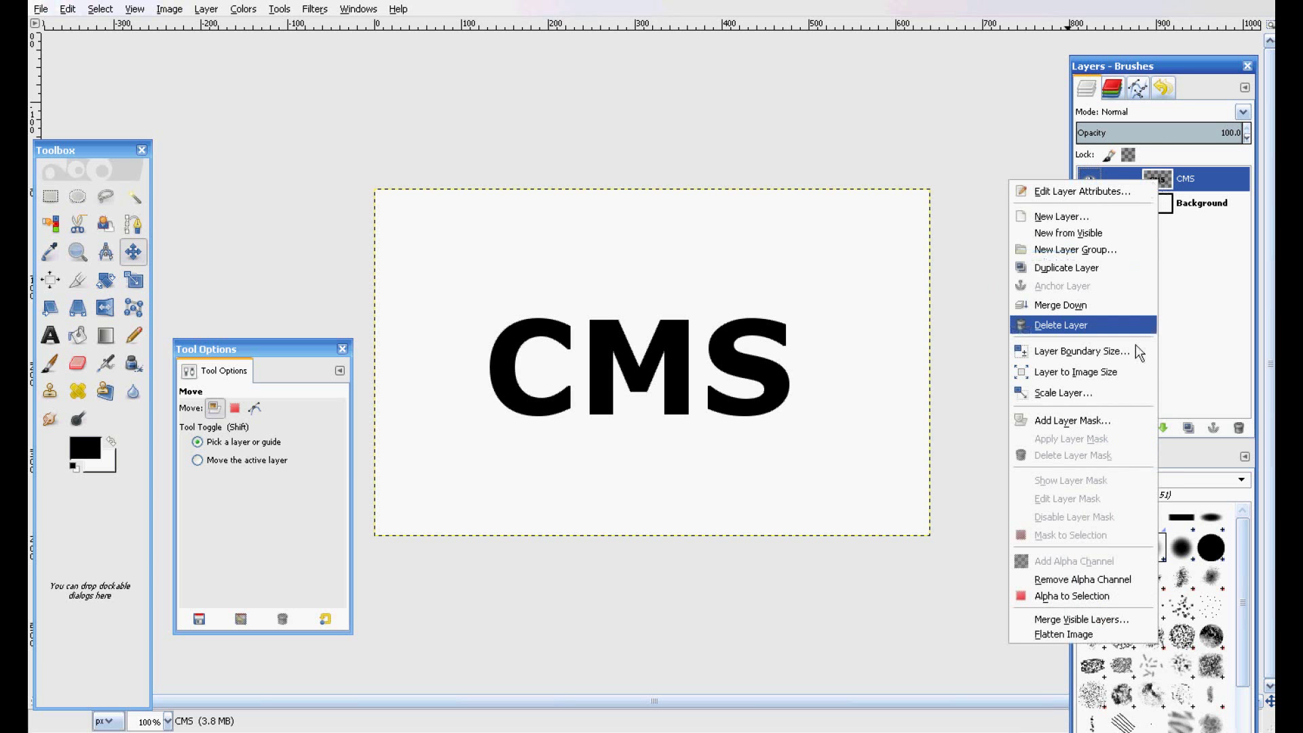
left_click(1096, 599)
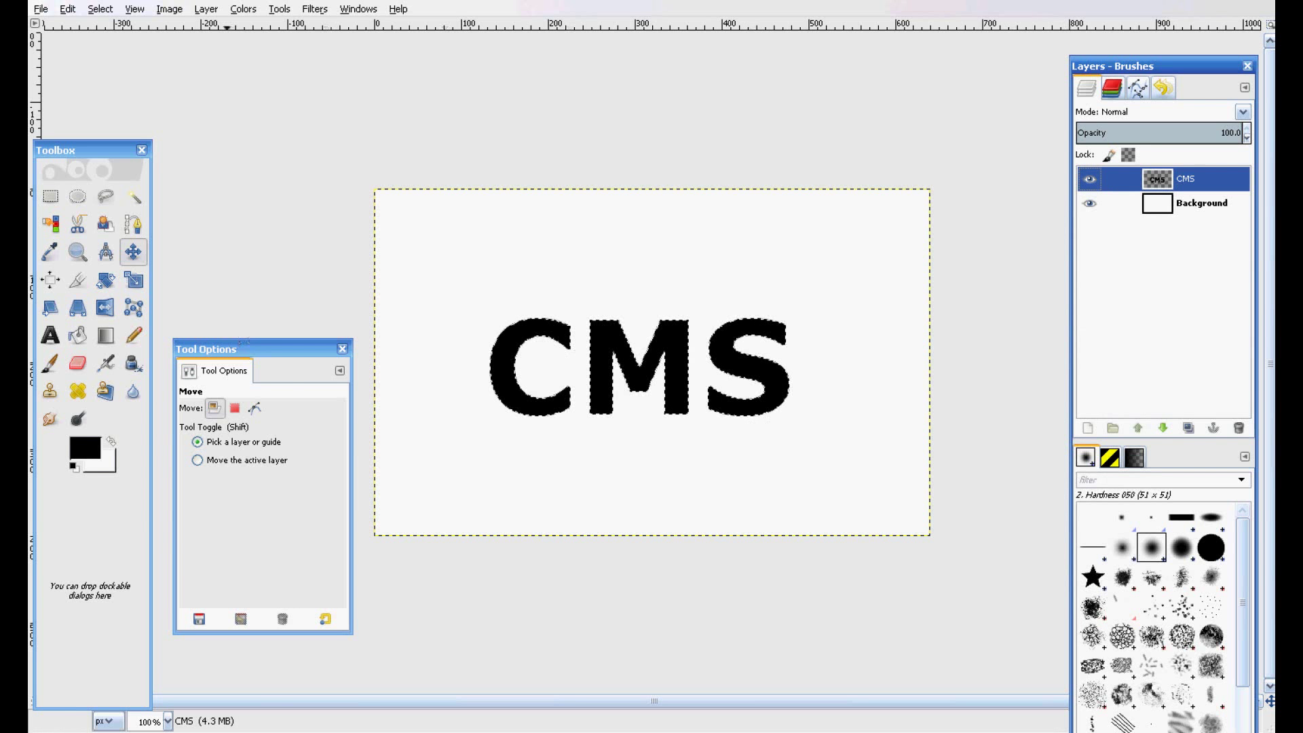
Step: Bucket-fill the selected CMS letters with the Warning! pattern, filling the whole selection
left_click(76, 336)
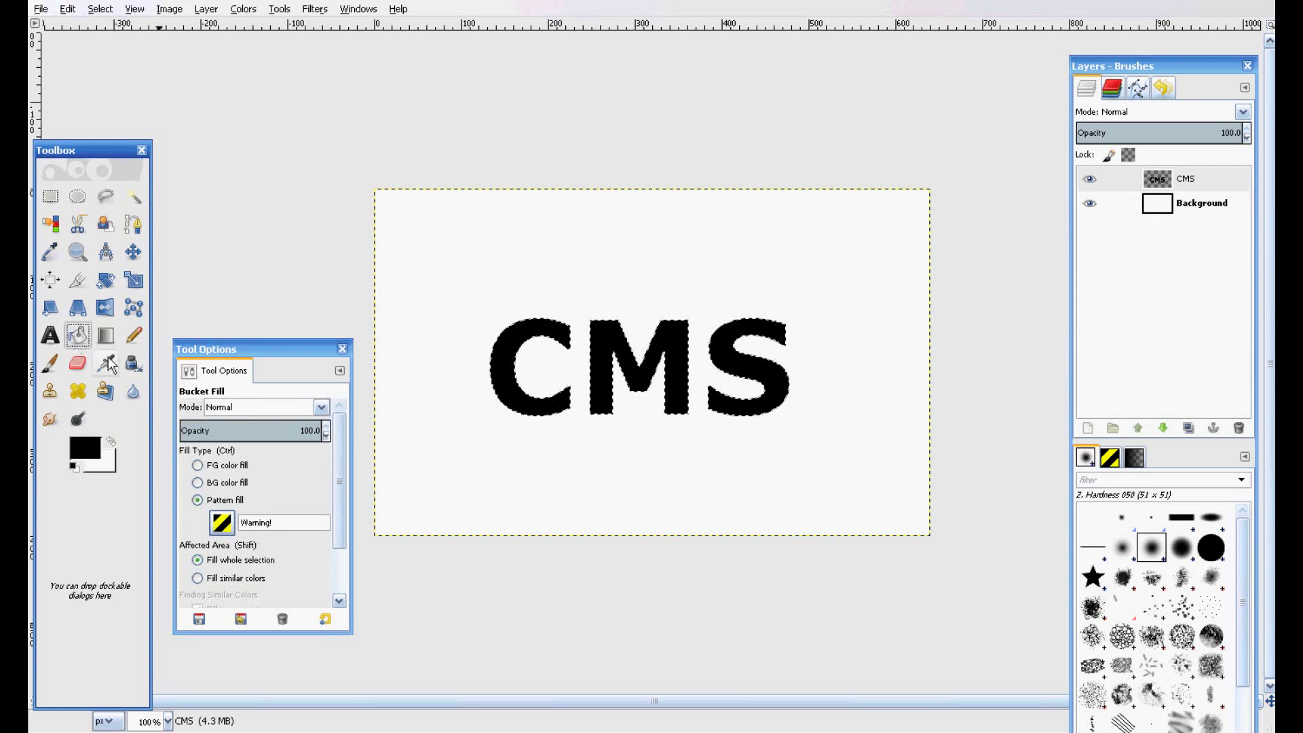
left_click(198, 500)
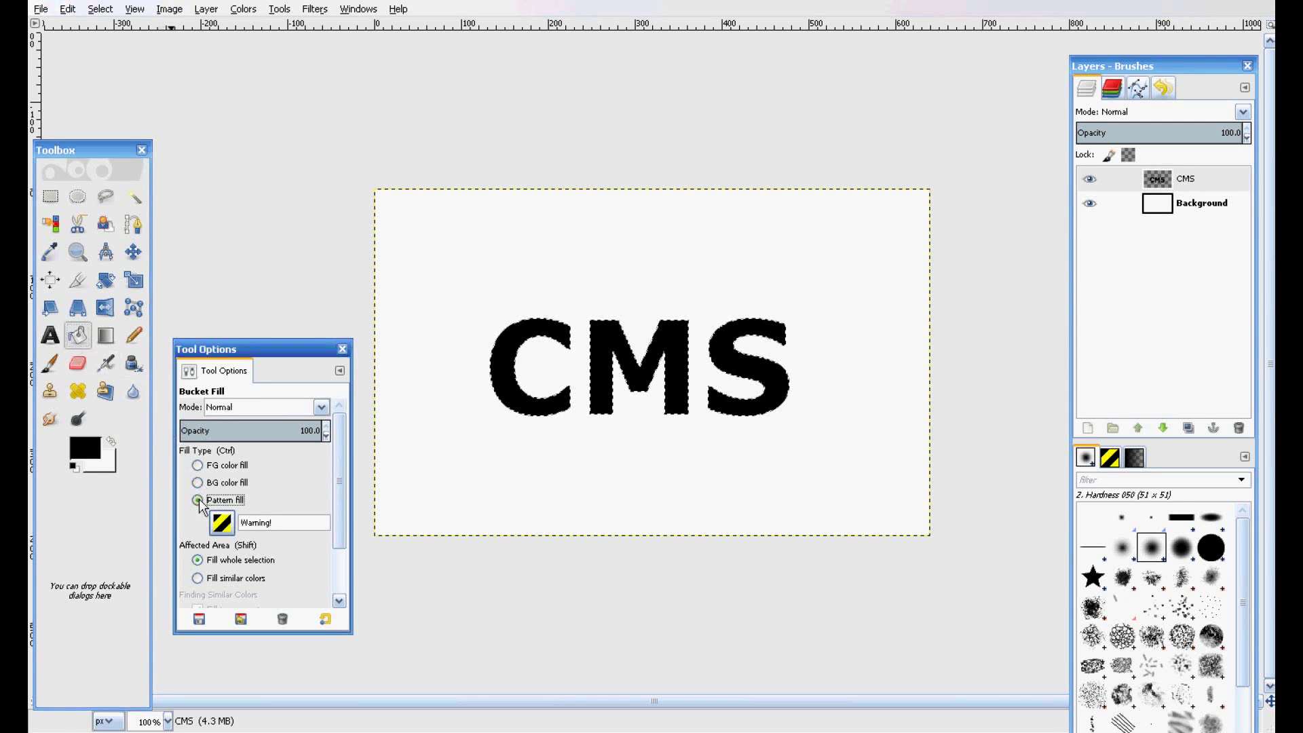
left_click(199, 560)
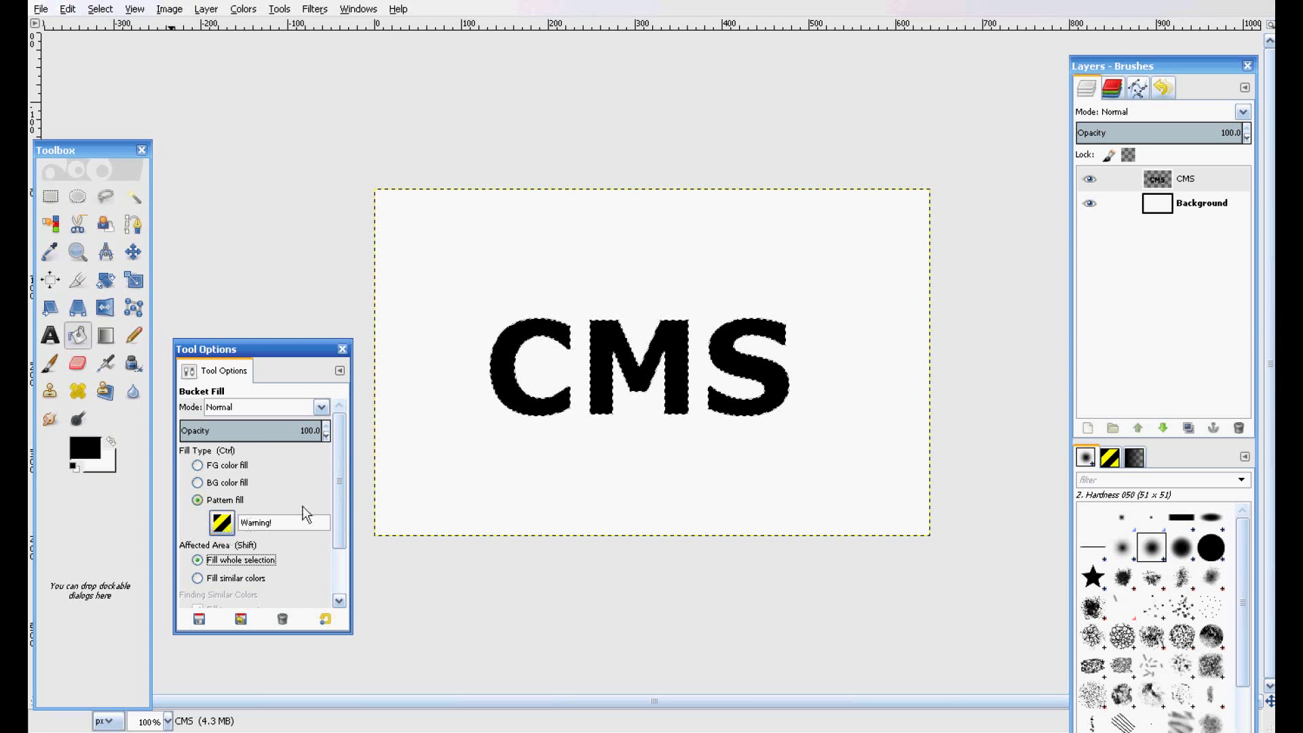
left_click(539, 328)
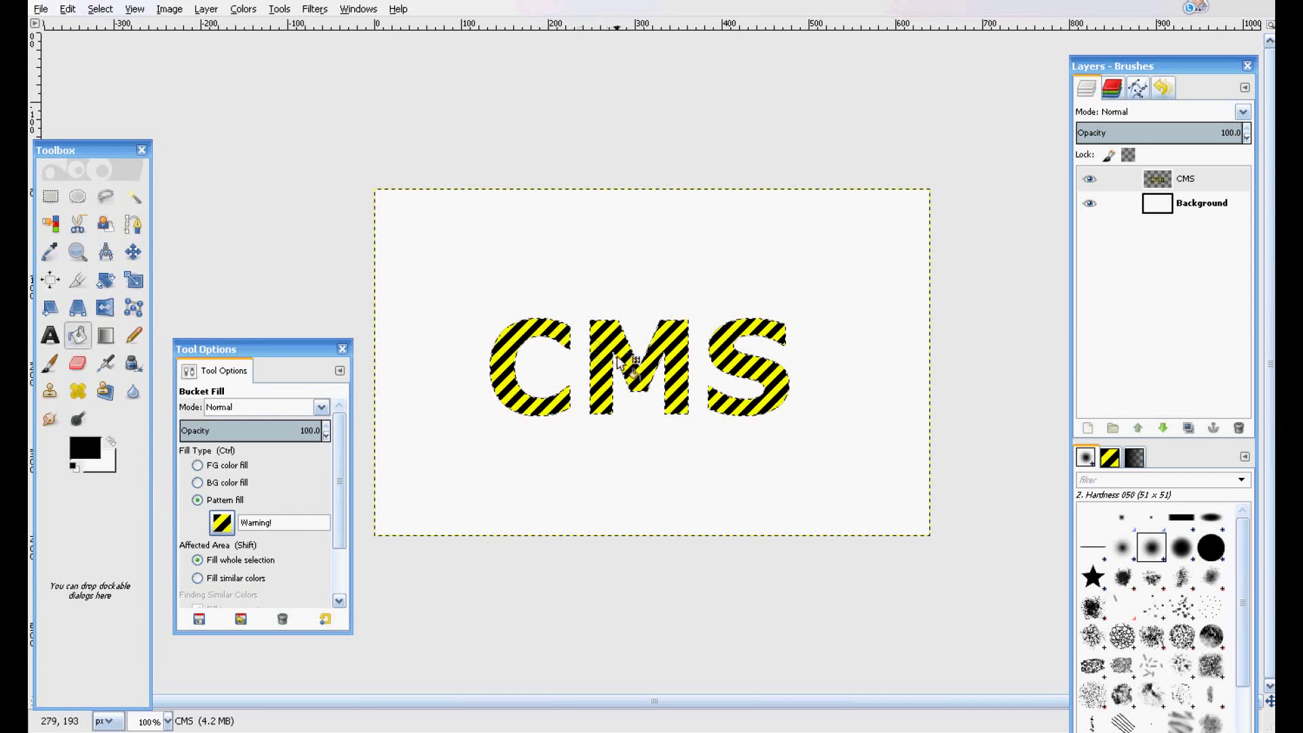
left_click(316, 9)
Step: Add a Drop Shadow with X and Y offsets of 4, blur 15 and opacity 80
mouse_move(406, 151)
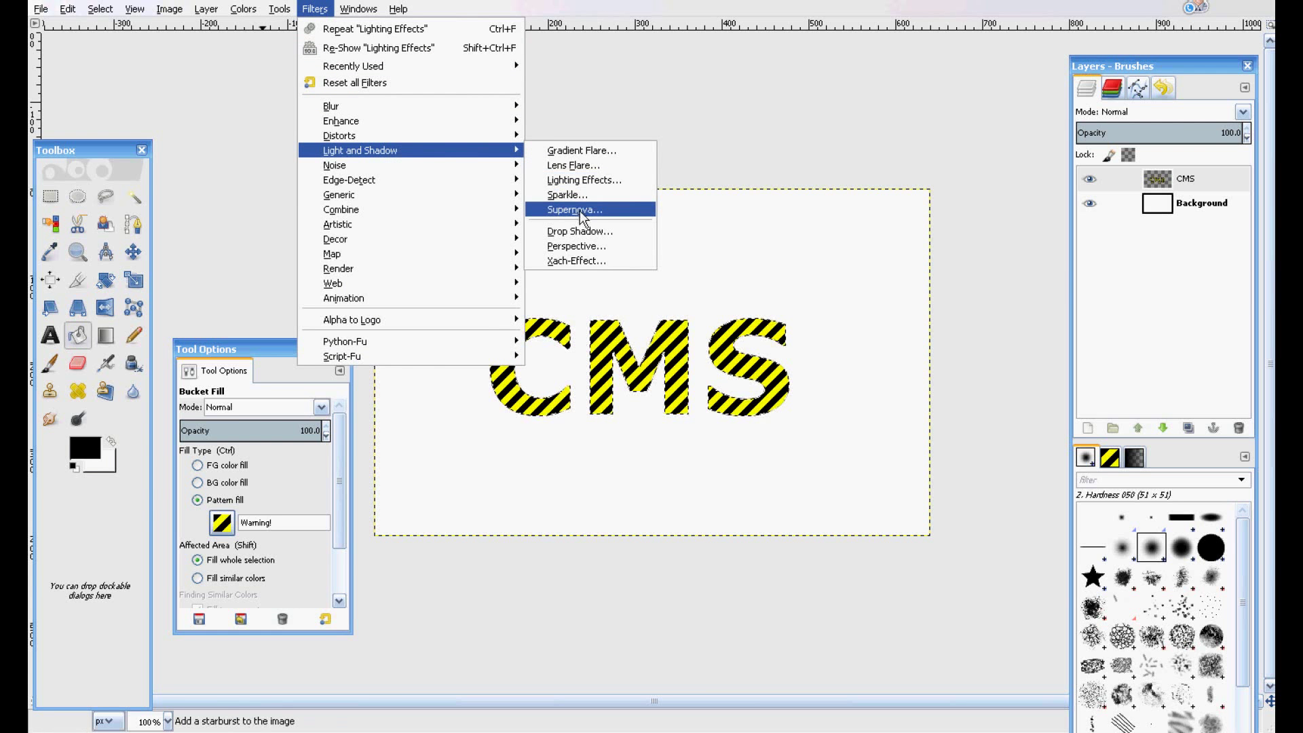
left_click(582, 232)
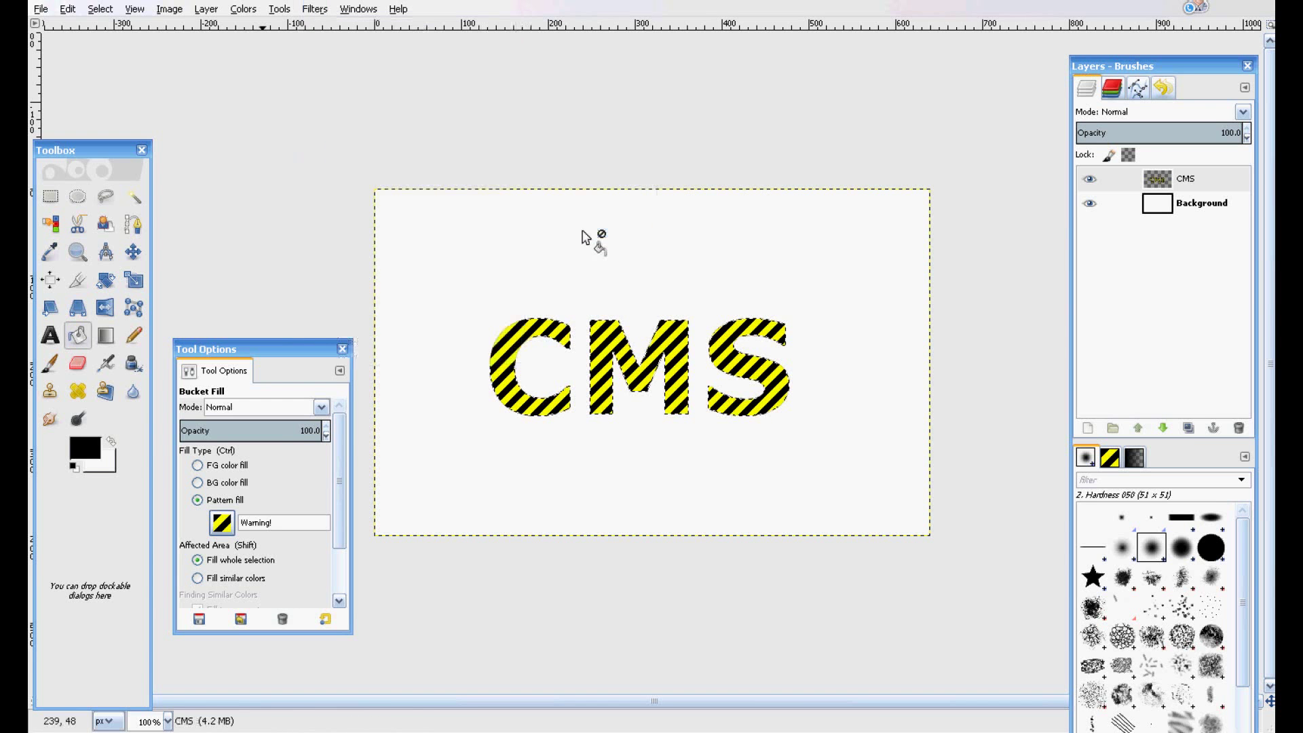
type("5")
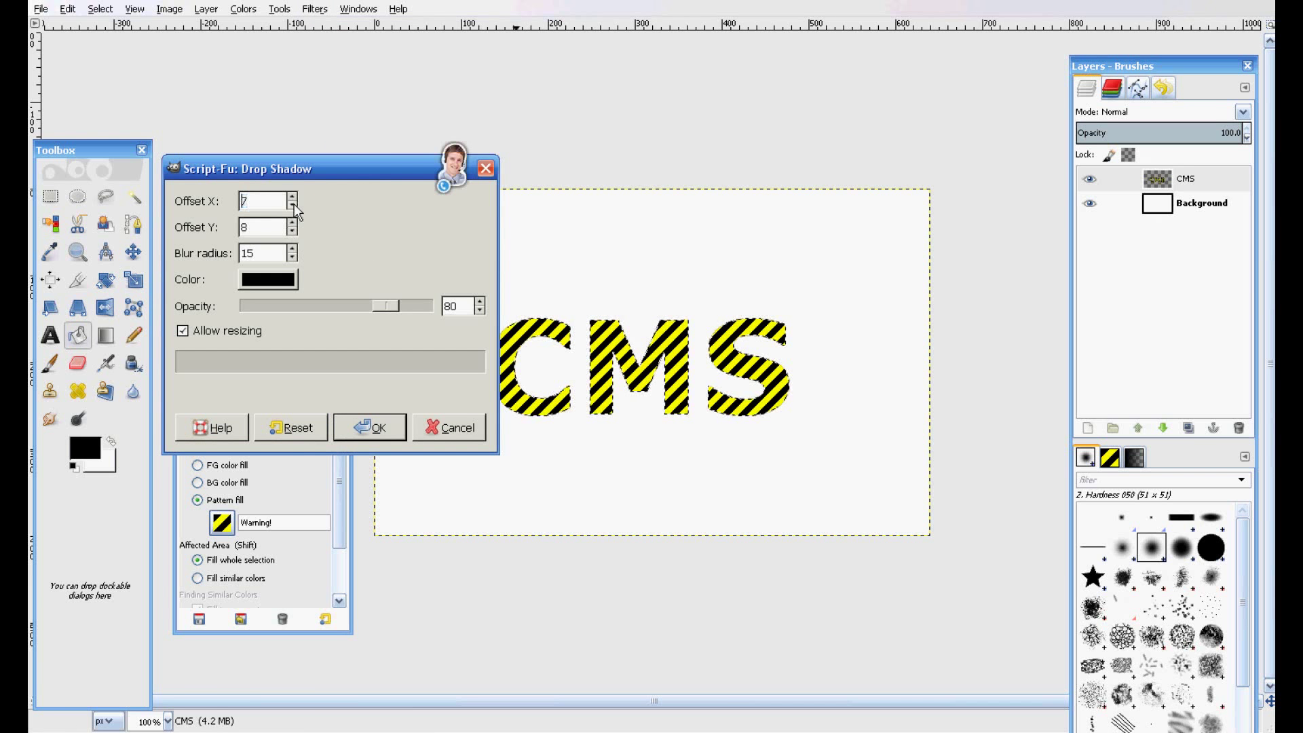
left_click(292, 205)
left_click(291, 231)
left_click(292, 231)
left_click(292, 231)
left_click(292, 231)
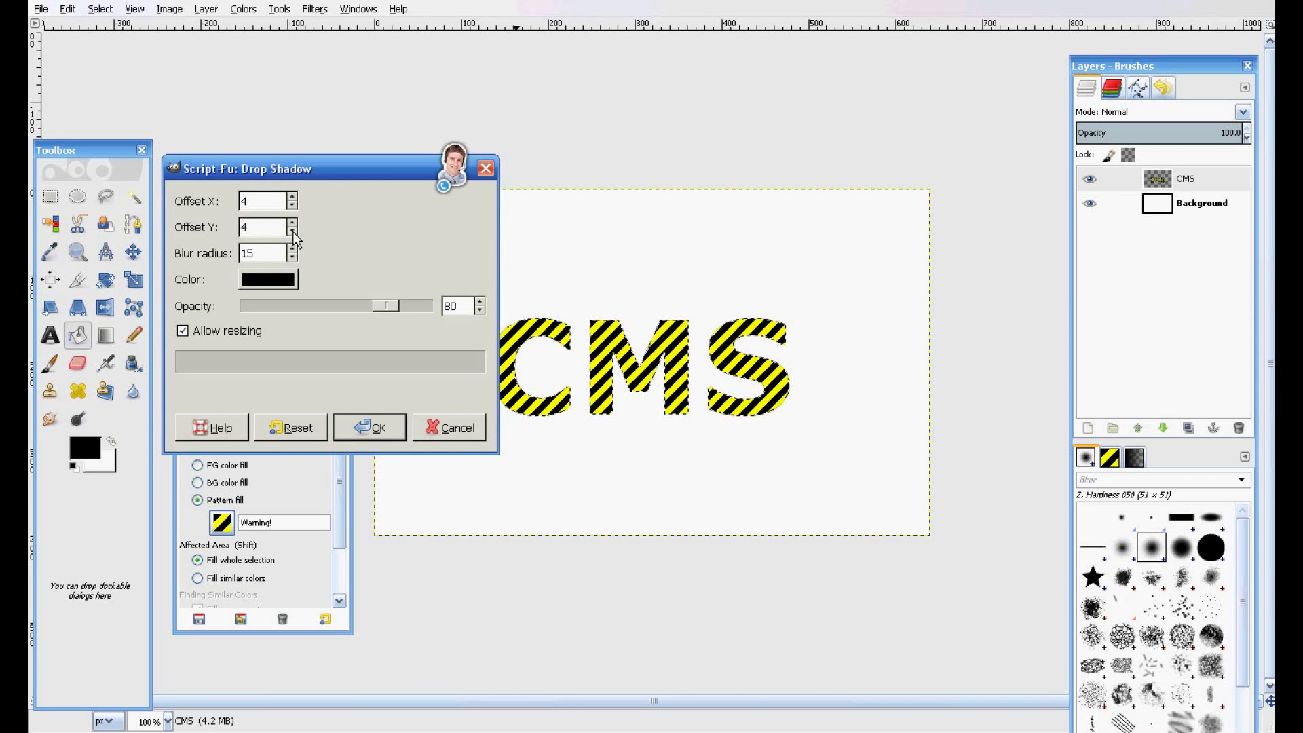
left_click(379, 432)
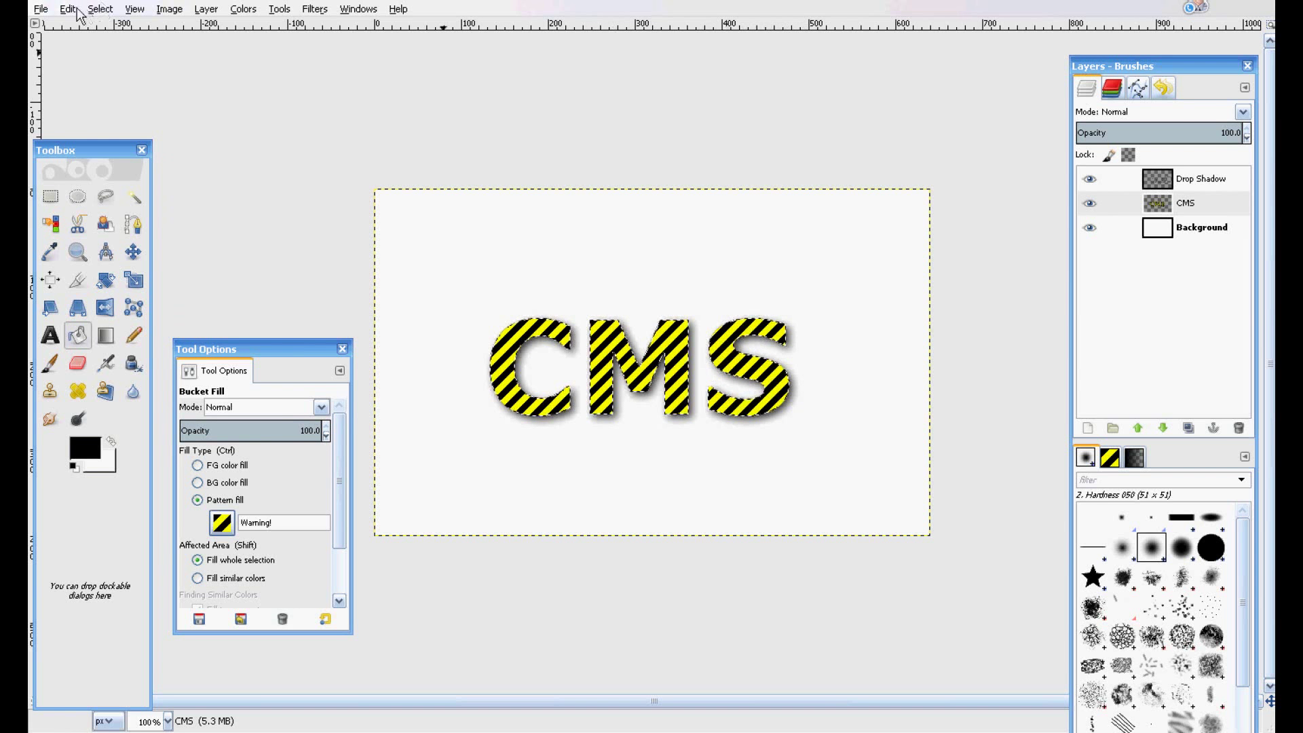
Step: Shrink the letter selection inward with Select > Shrink
left_click(99, 10)
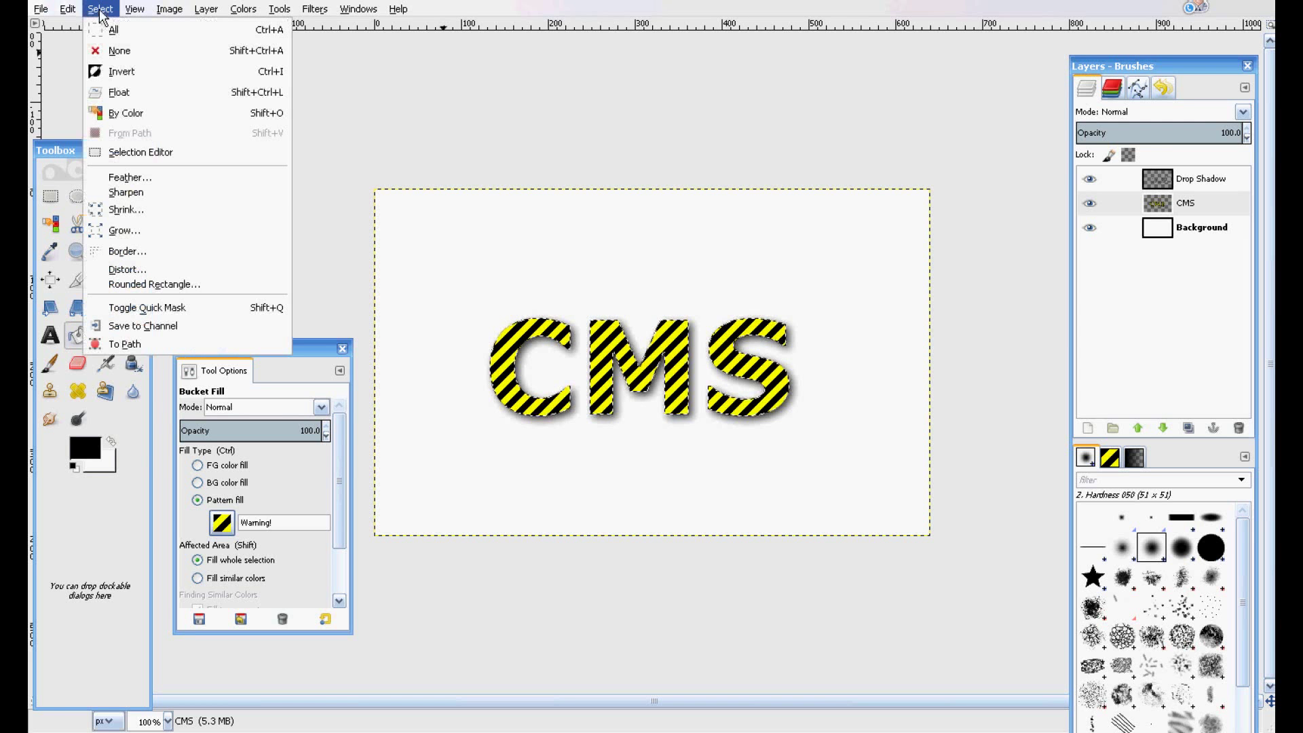
left_click(126, 210)
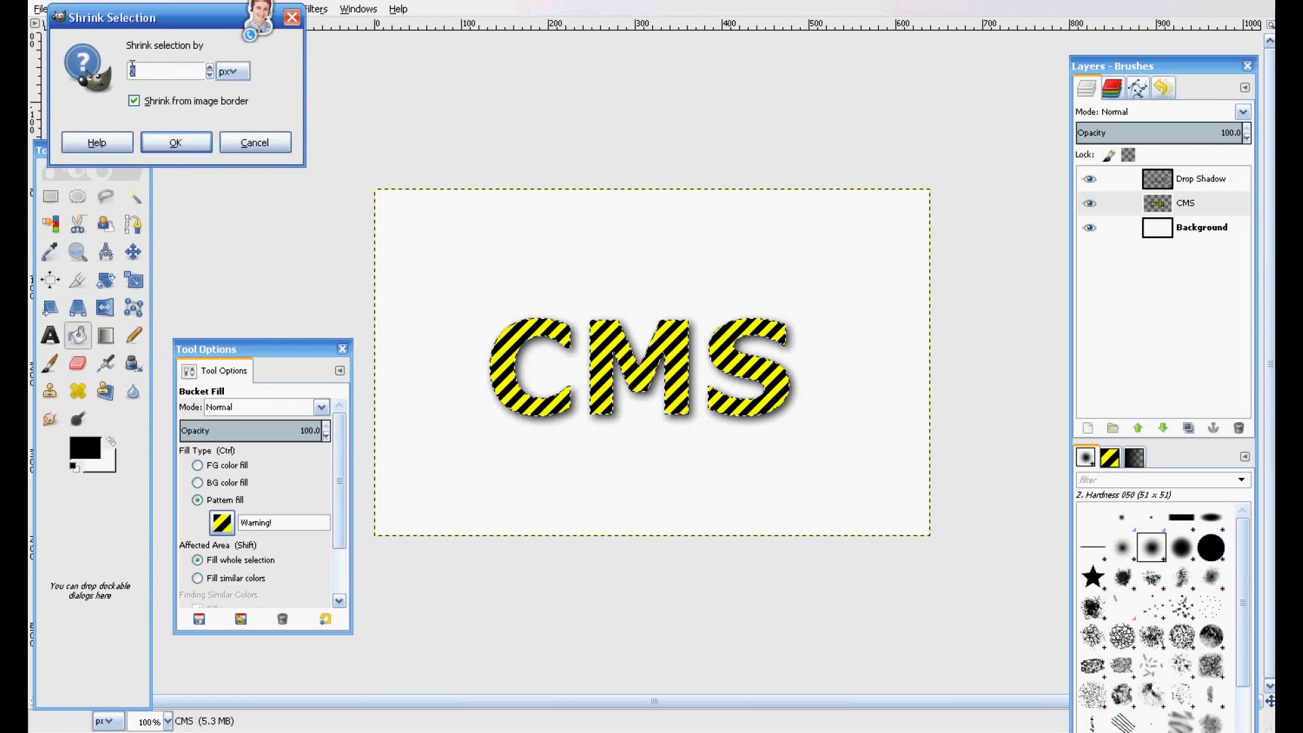
left_click(158, 139)
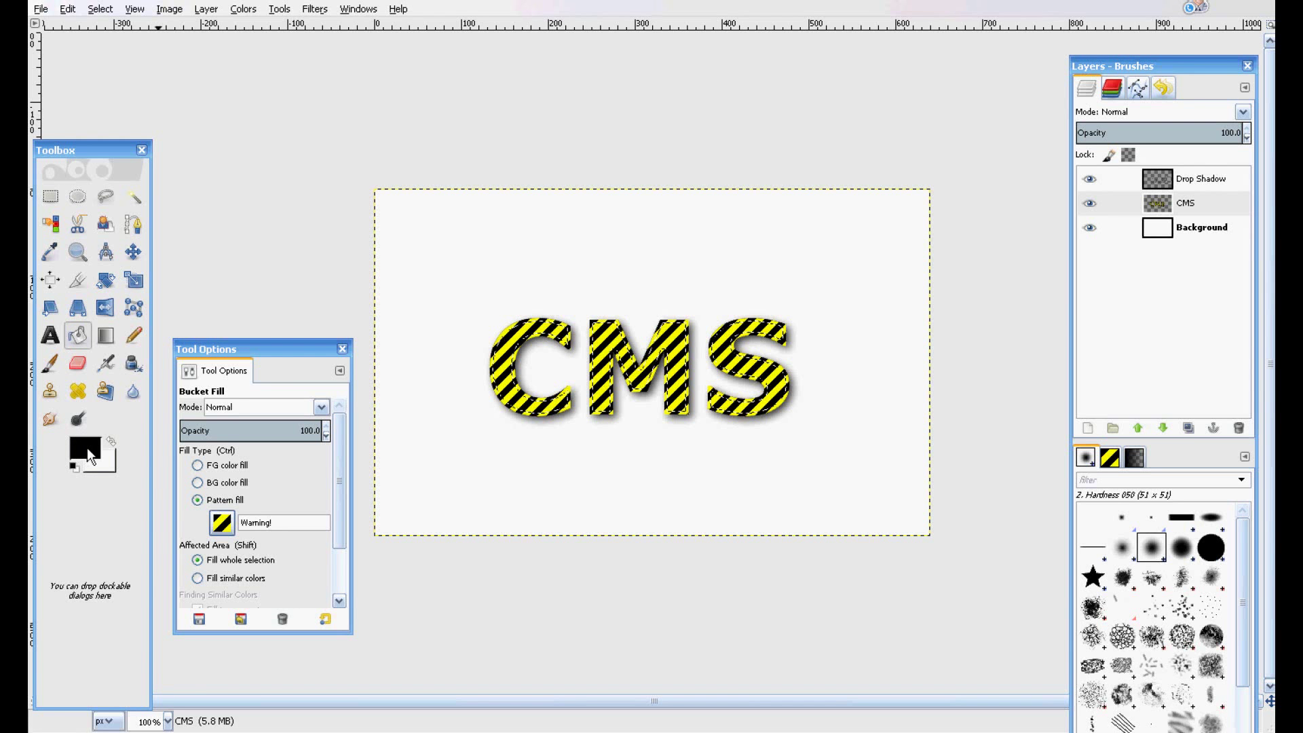
Step: Fill the shrunken letters with foreground grey 838383, then invert the selection
left_click(88, 448)
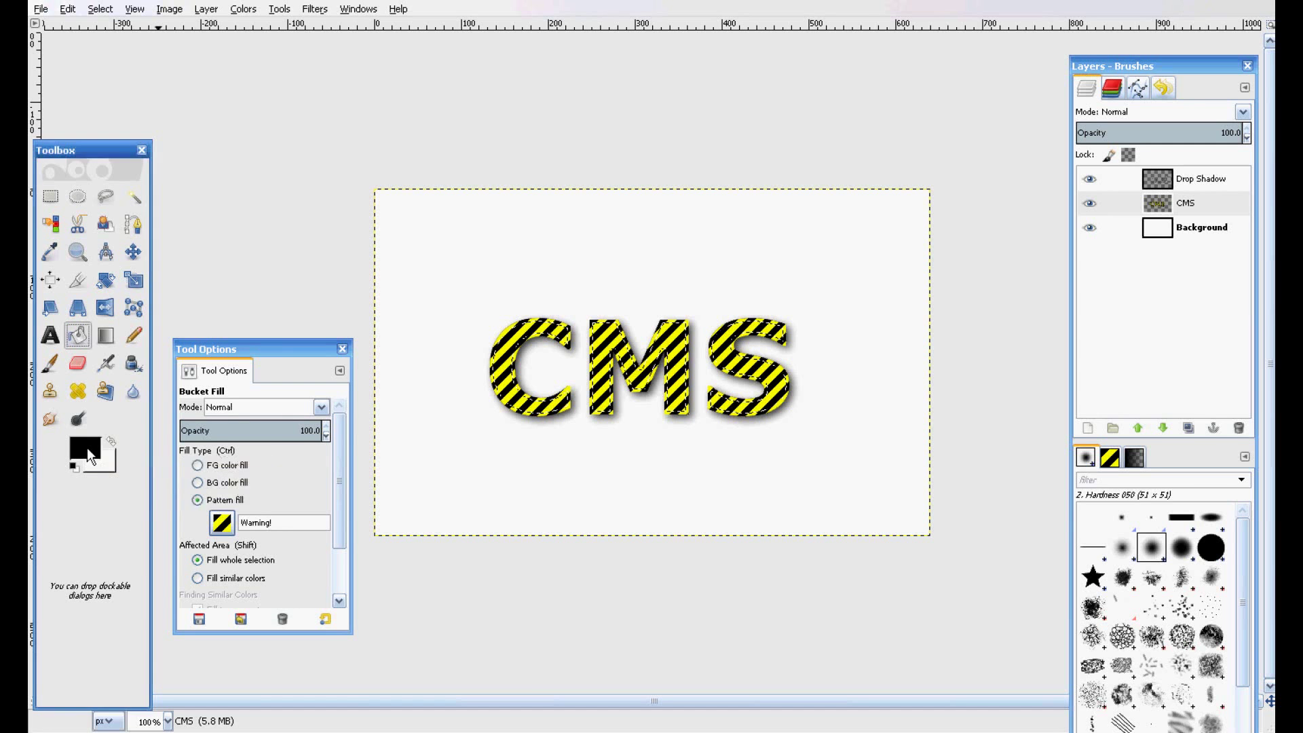
left_click(293, 417)
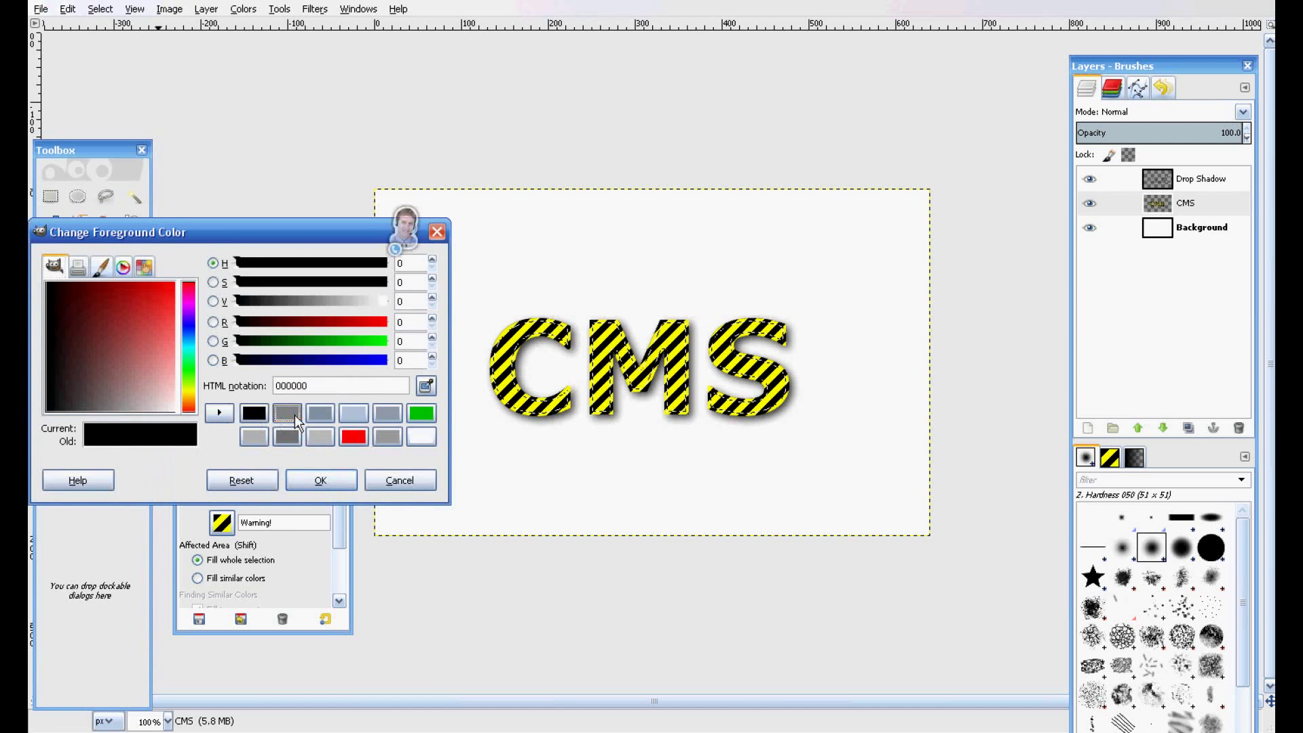
left_click(319, 480)
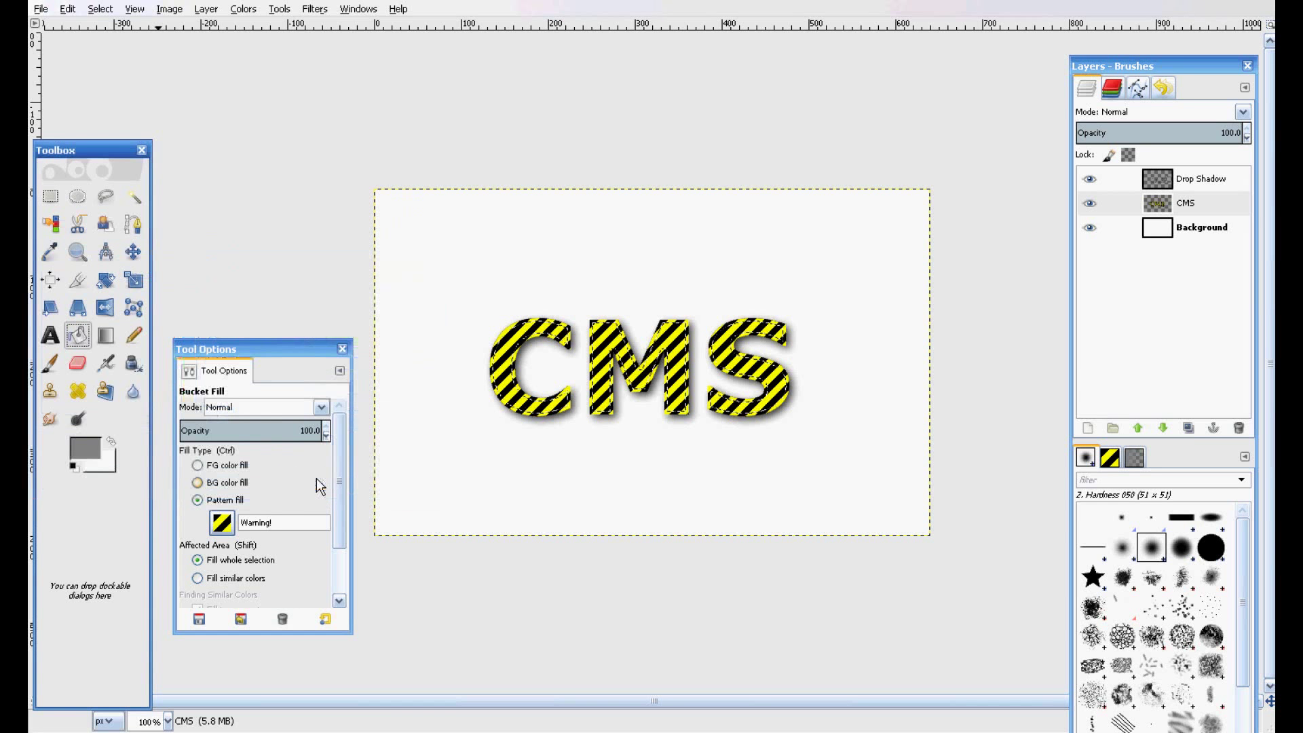
left_click(198, 467)
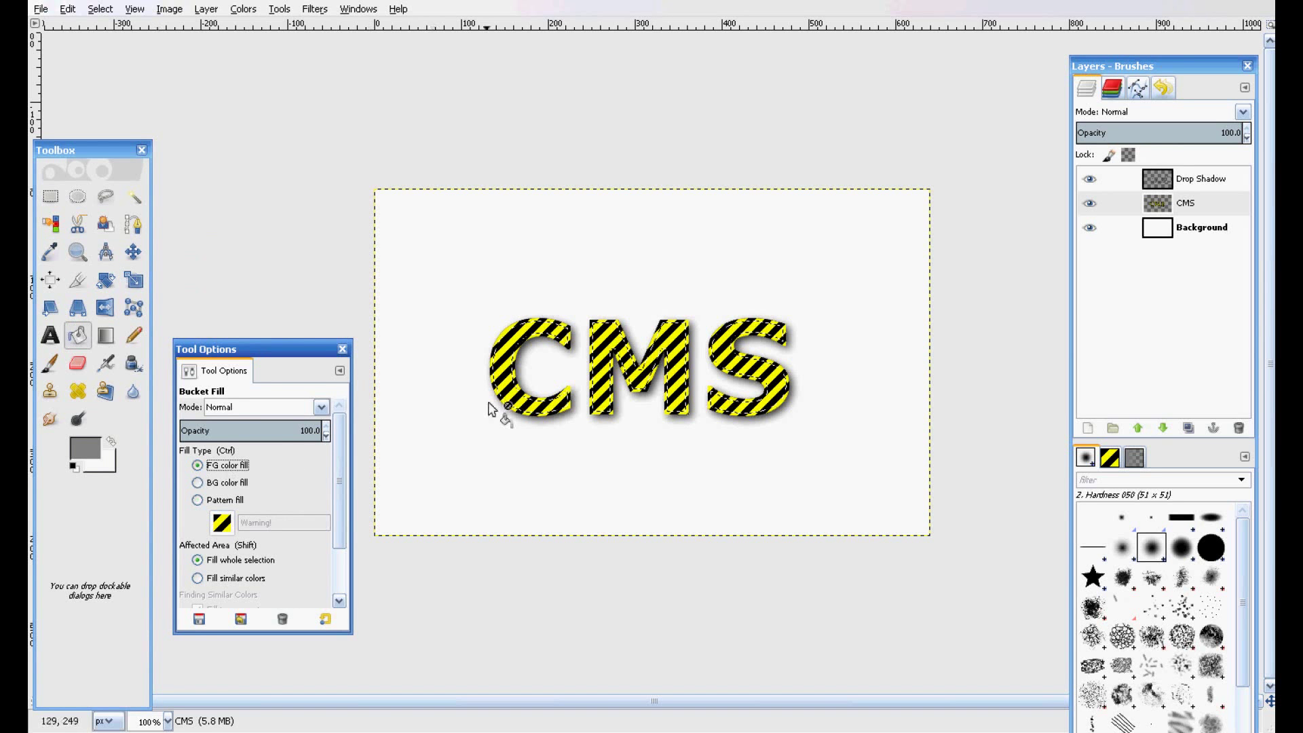
left_click(507, 386)
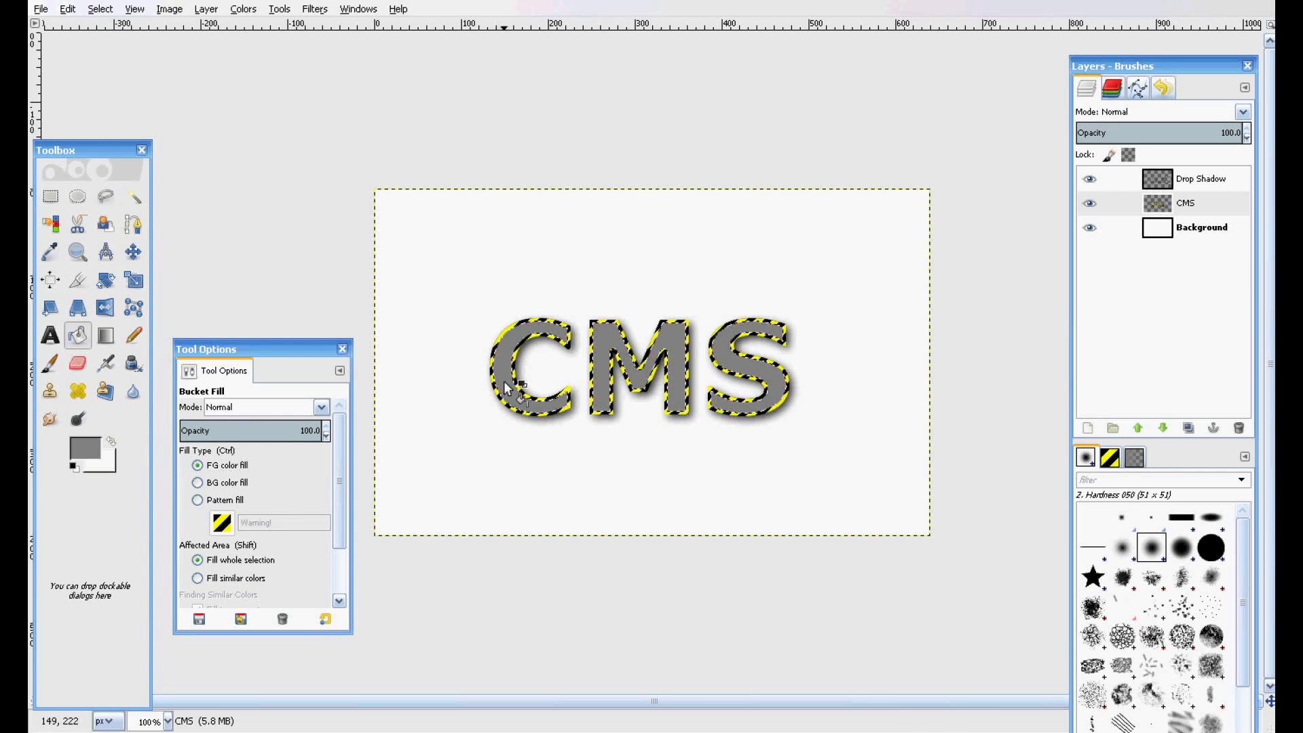
left_click(101, 9)
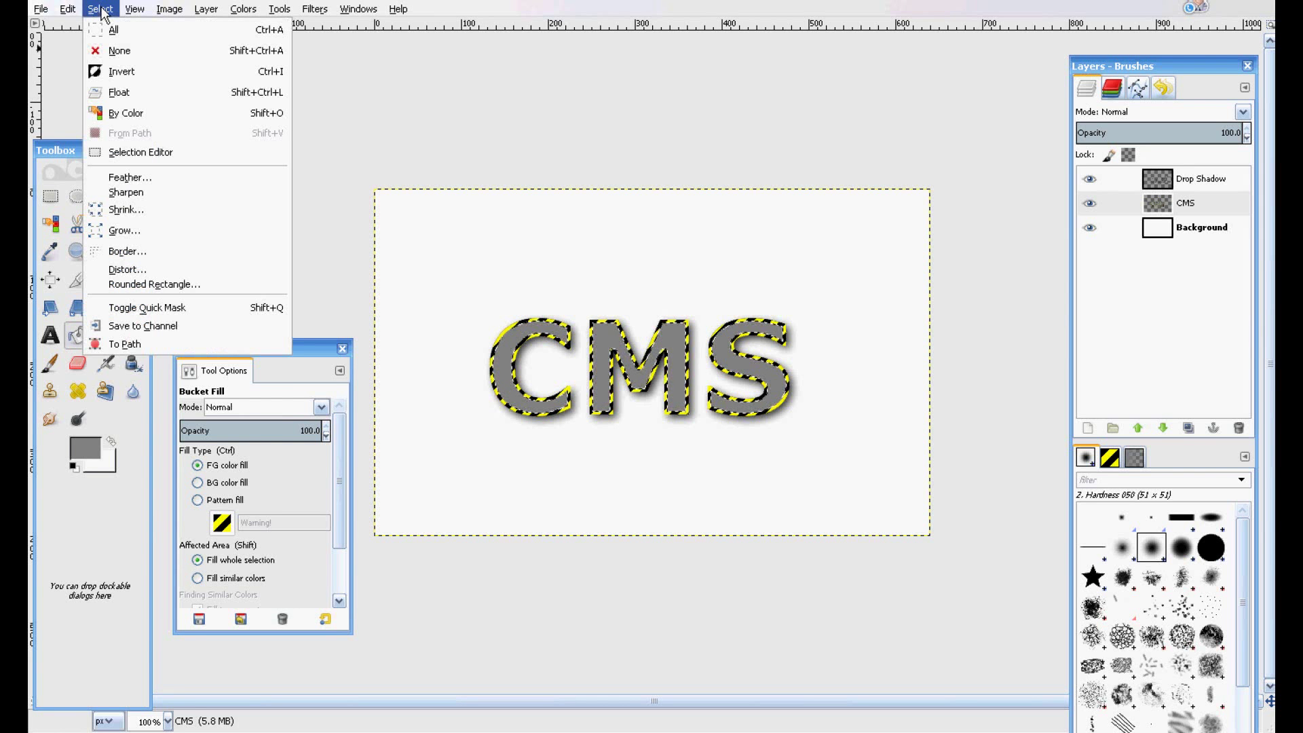
left_click(118, 70)
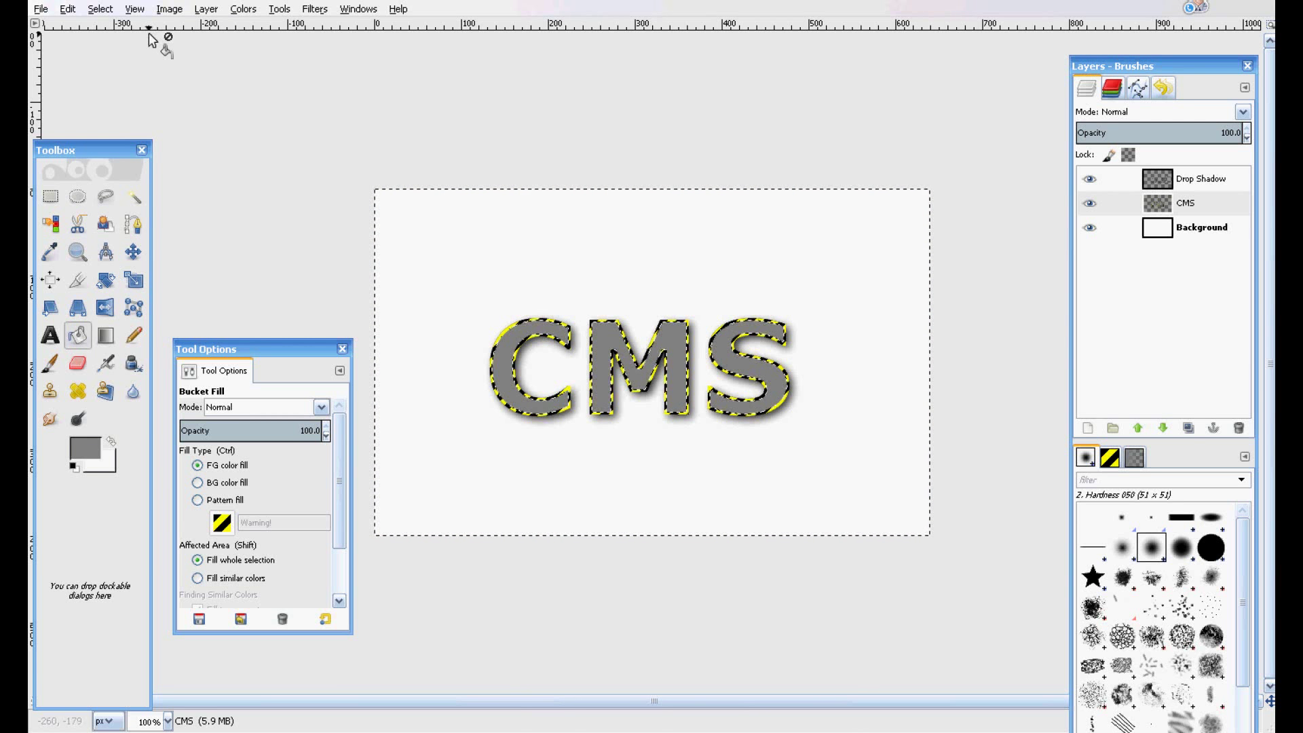
Step: Apply a second Drop Shadow with X and Y offsets of 8, blur 15 and opacity 80
left_click(315, 9)
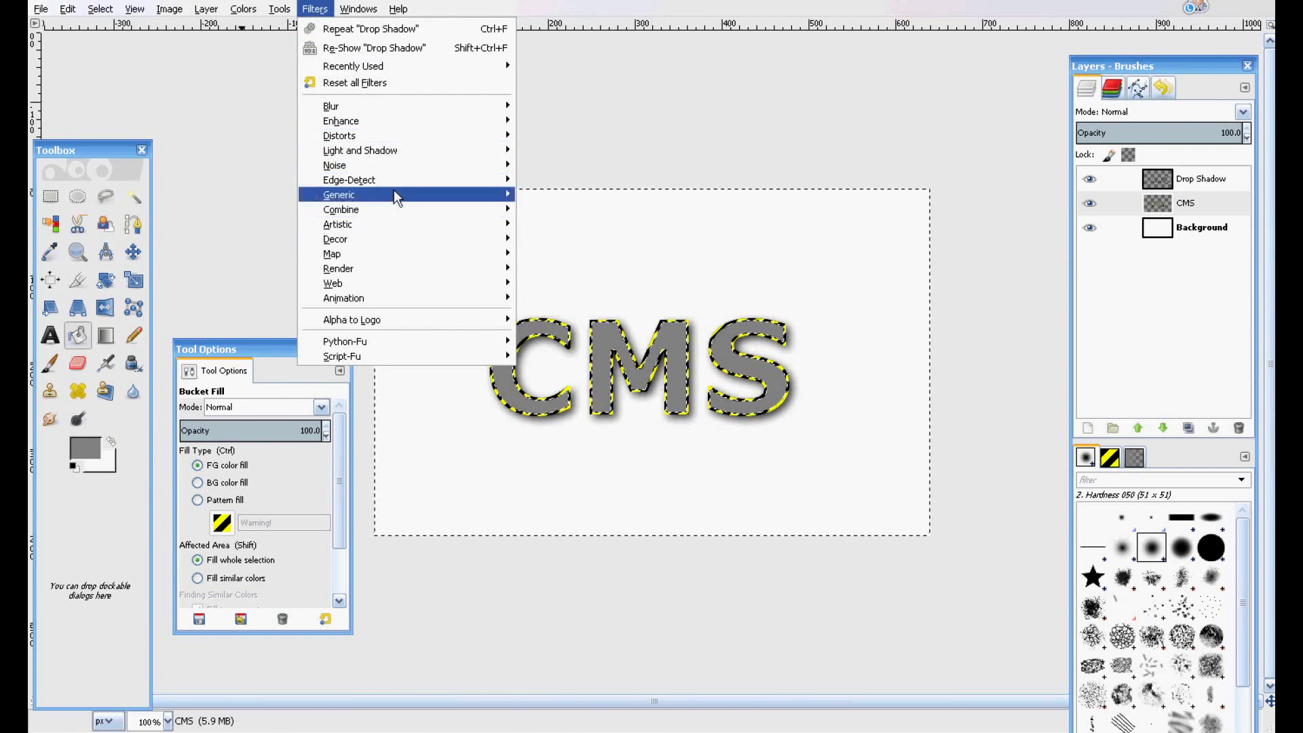
mouse_move(430, 151)
left_click(566, 231)
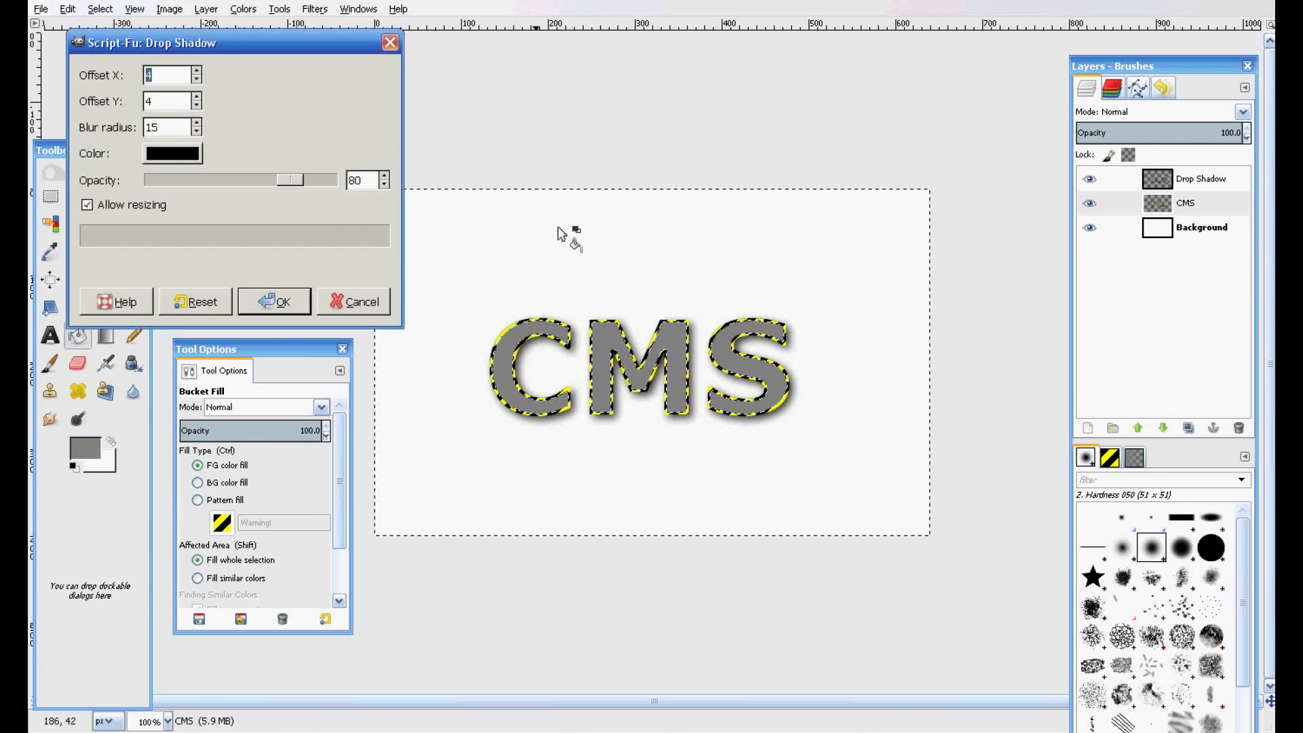
left_click(197, 71)
left_click(197, 71)
left_click(197, 71)
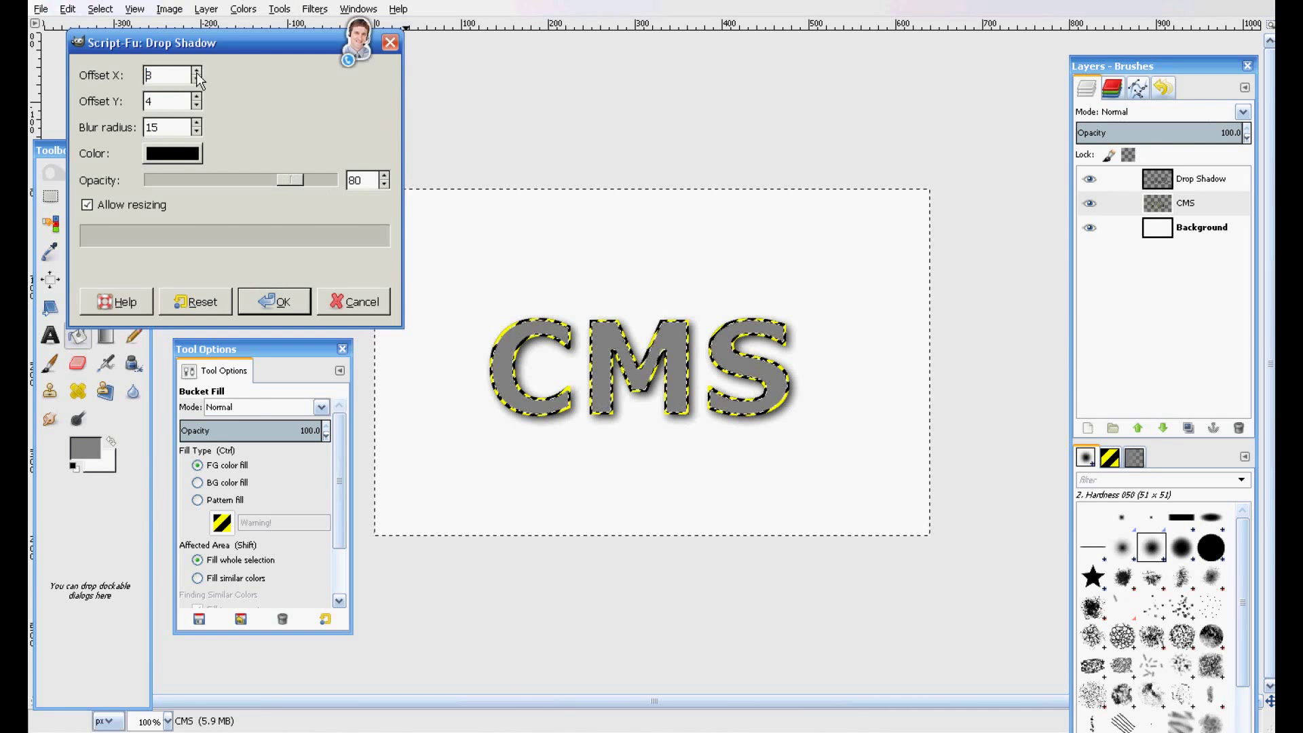
left_click(196, 97)
left_click(197, 97)
left_click(197, 97)
left_click(197, 97)
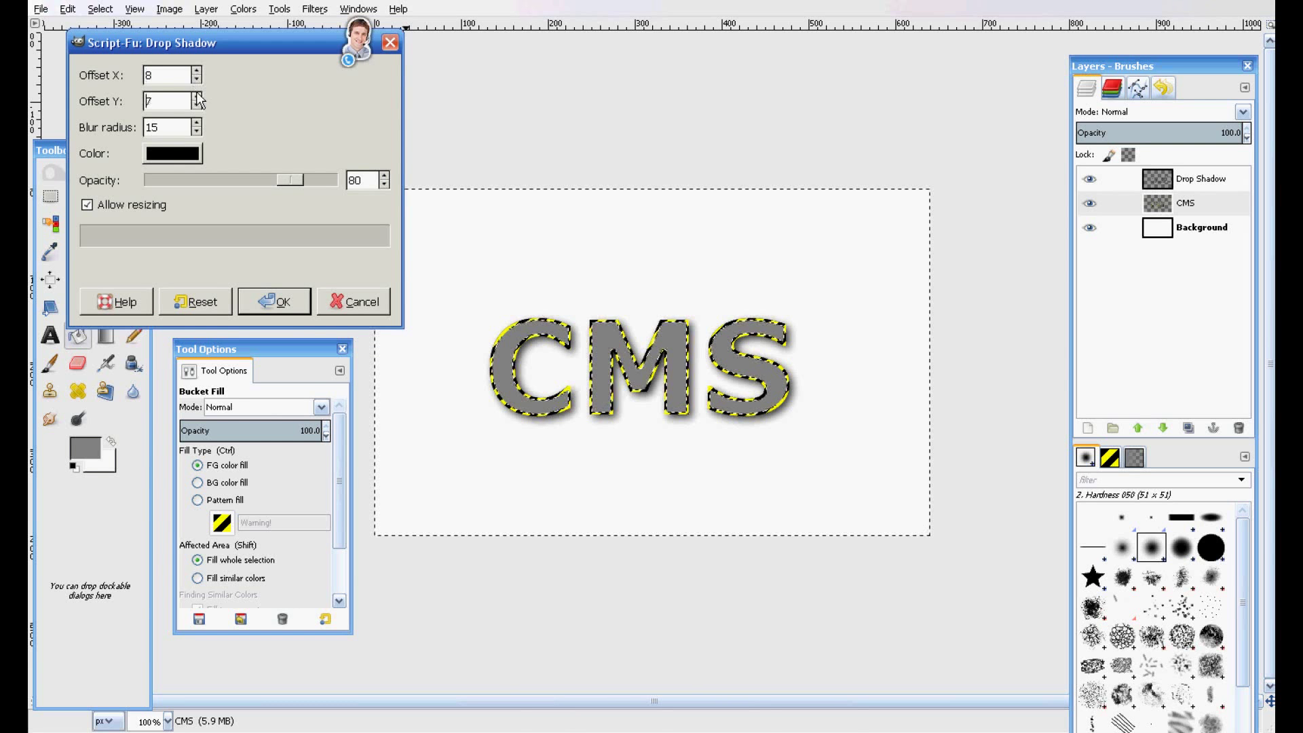
left_click(271, 302)
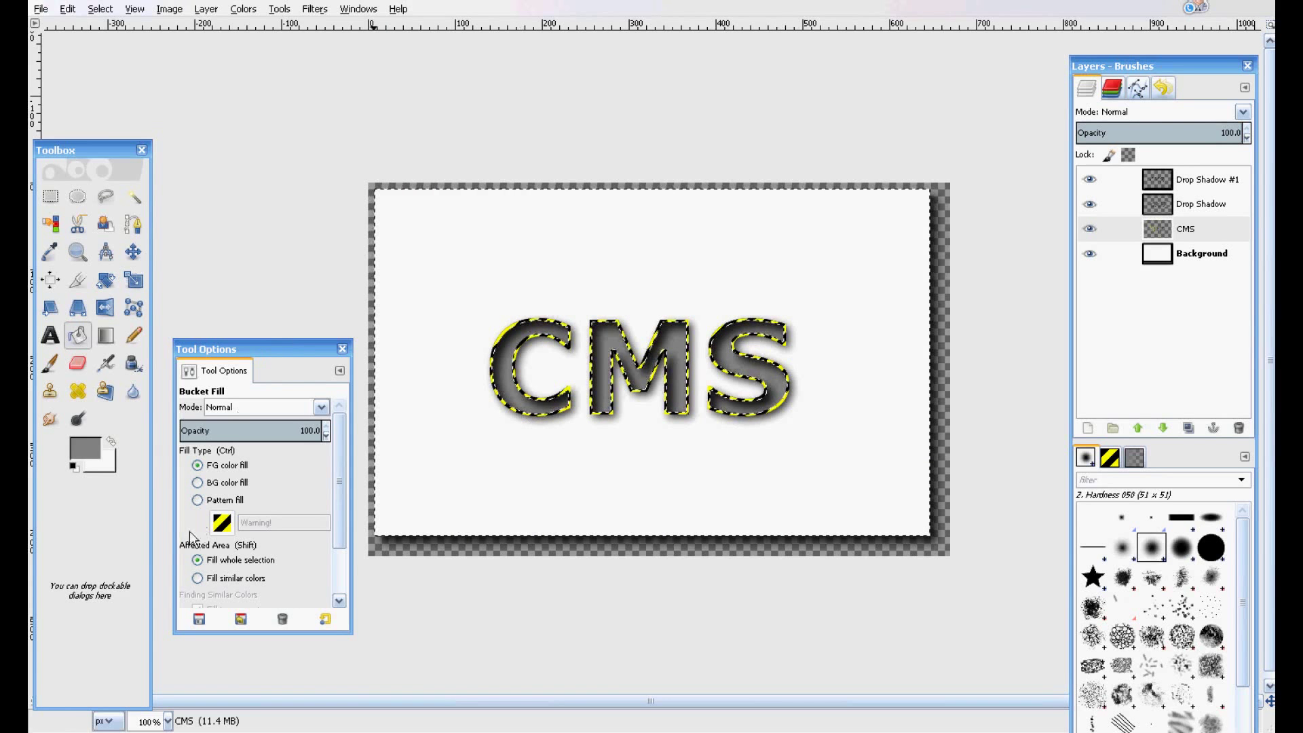
Step: Bucket-fill the area around the CMS letters with the Warning! stripe pattern
left_click(198, 501)
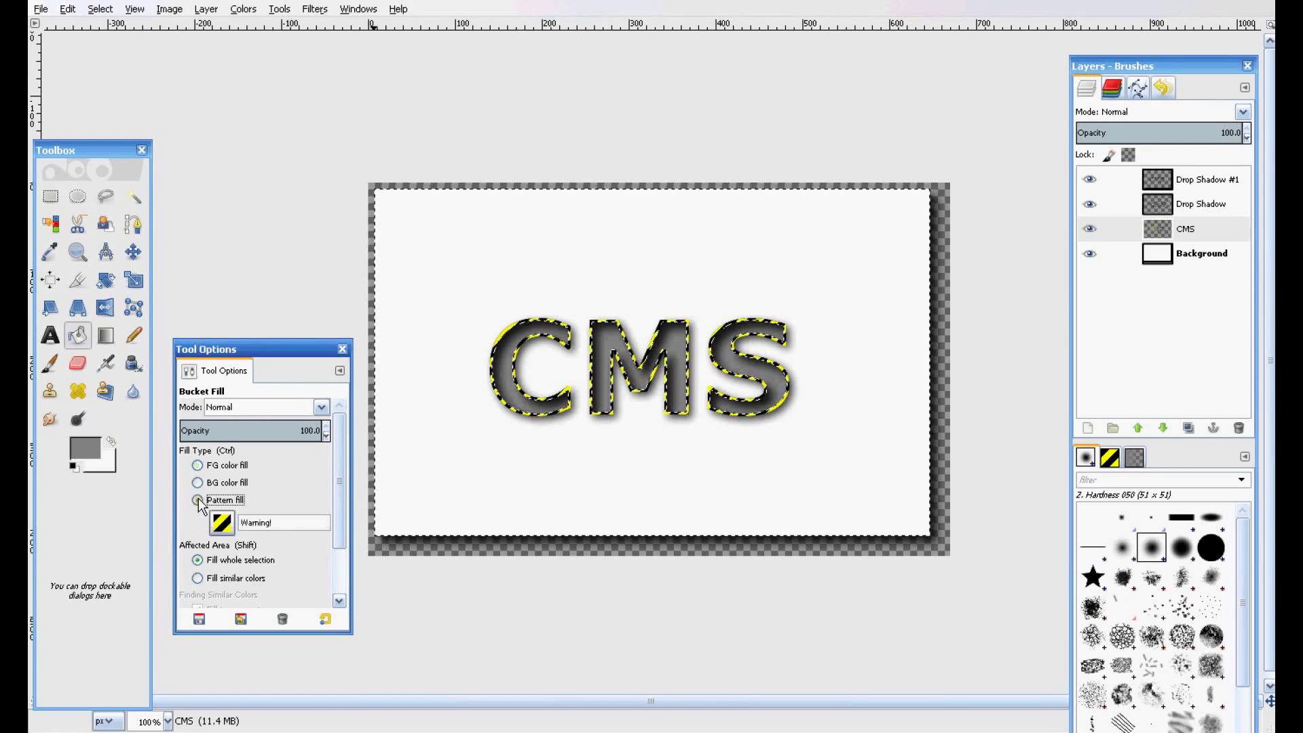
left_click(423, 410)
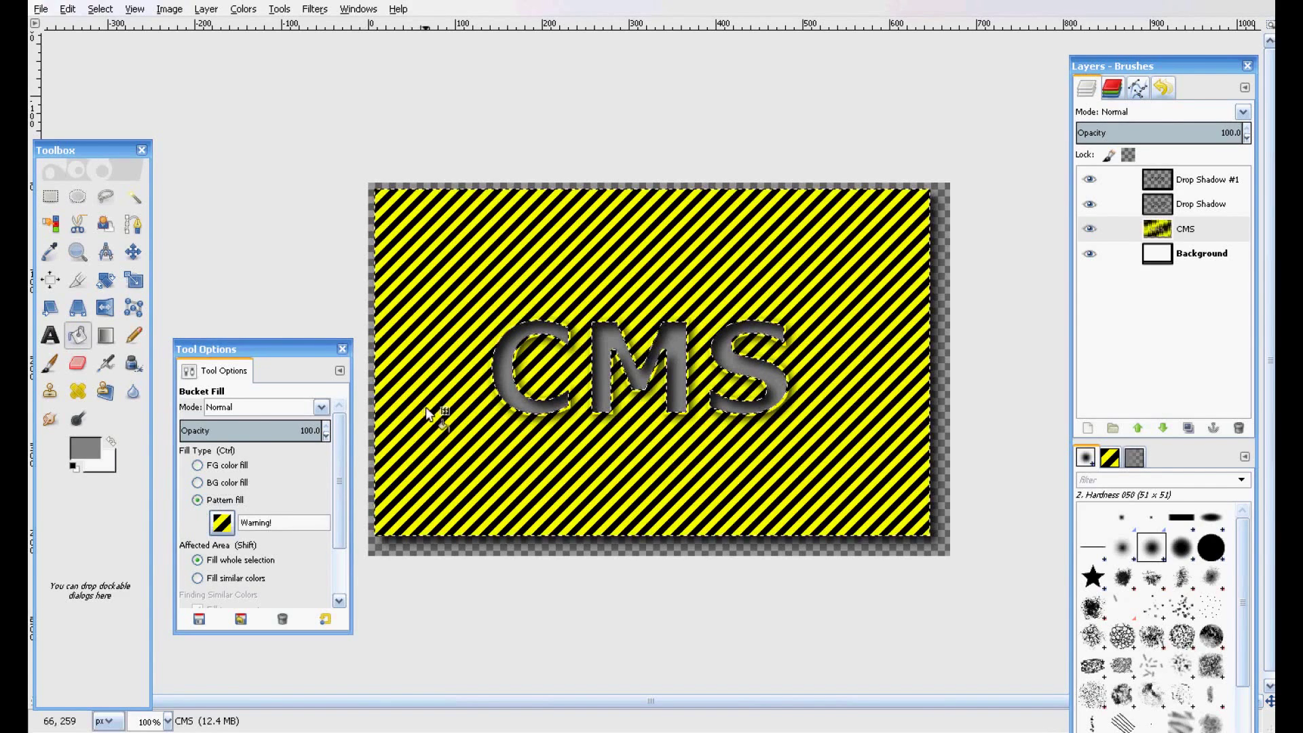
key("Page_Down")
Step: Clear the selection with Select > None and flatten the image into one layer
left_click(103, 10)
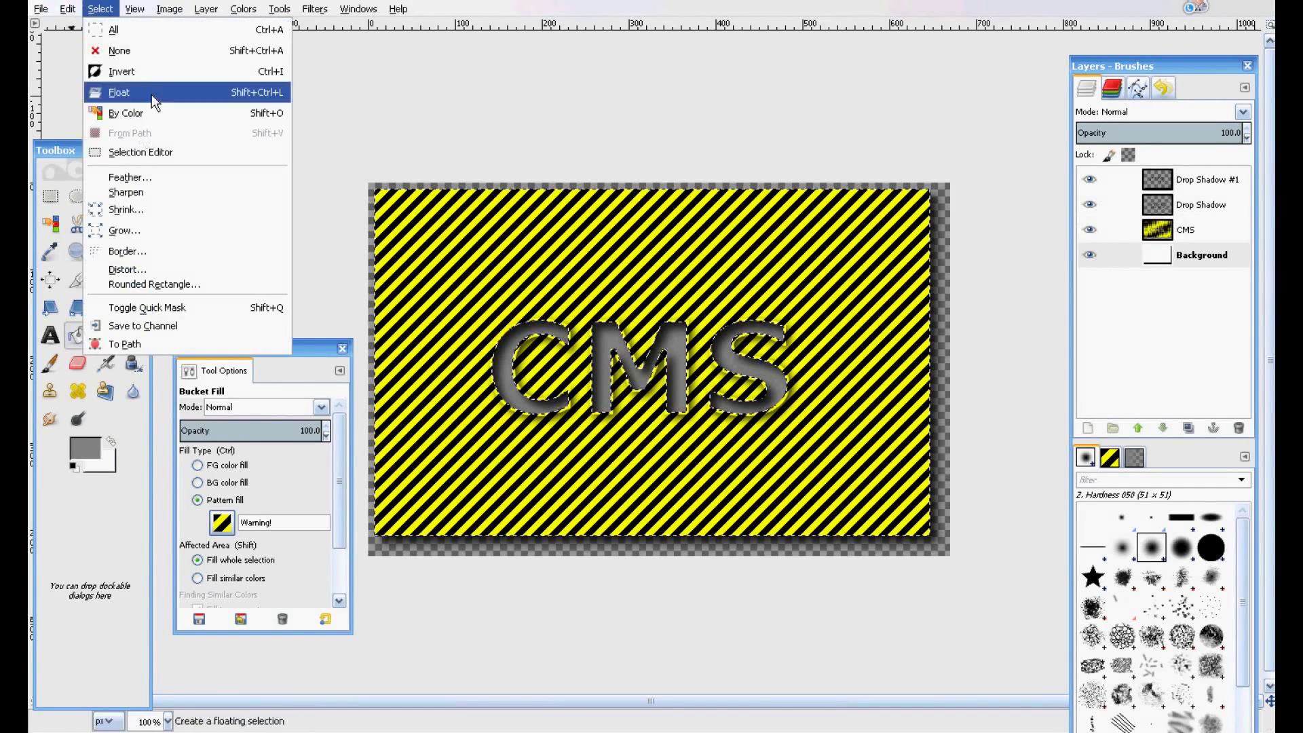
left_click(155, 56)
left_click(170, 9)
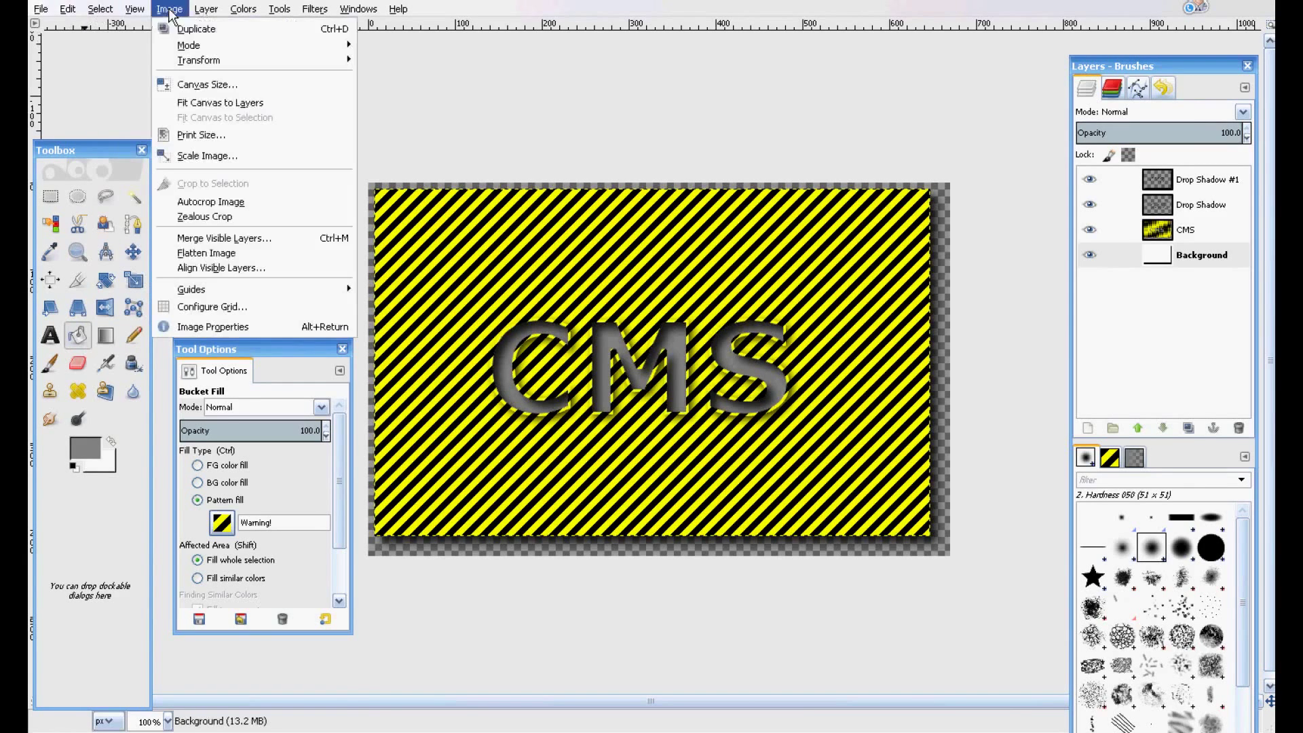
left_click(224, 253)
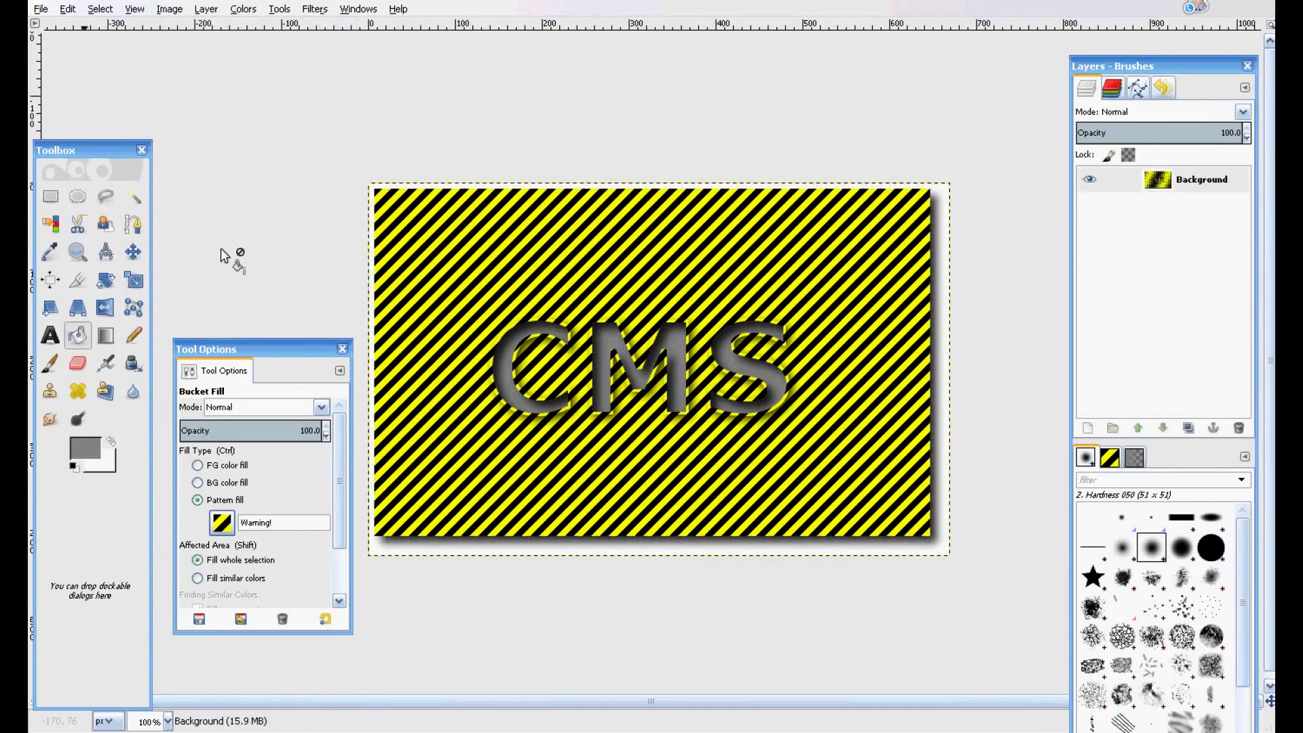
Step: Drag a black, reversed Radial FG-to-Transparent gradient outward from the CMS text
left_click(107, 337)
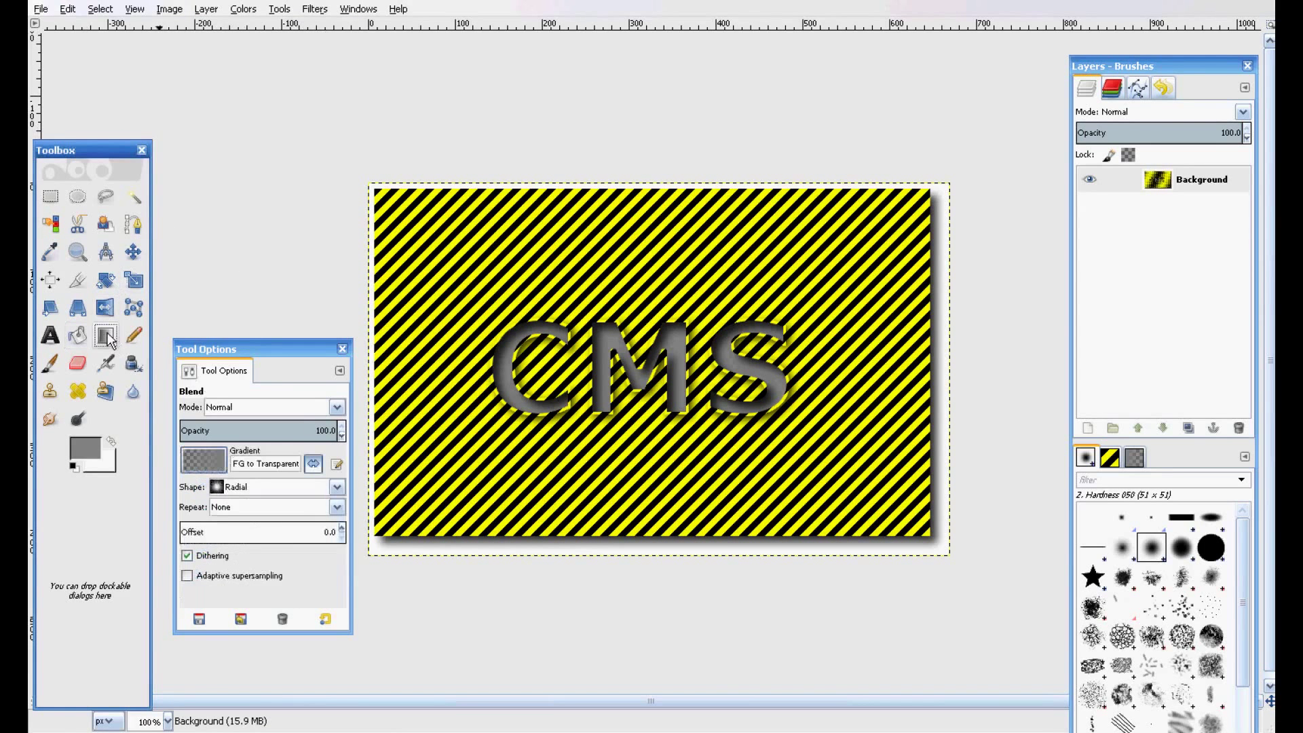
left_click(86, 449)
left_click(286, 413)
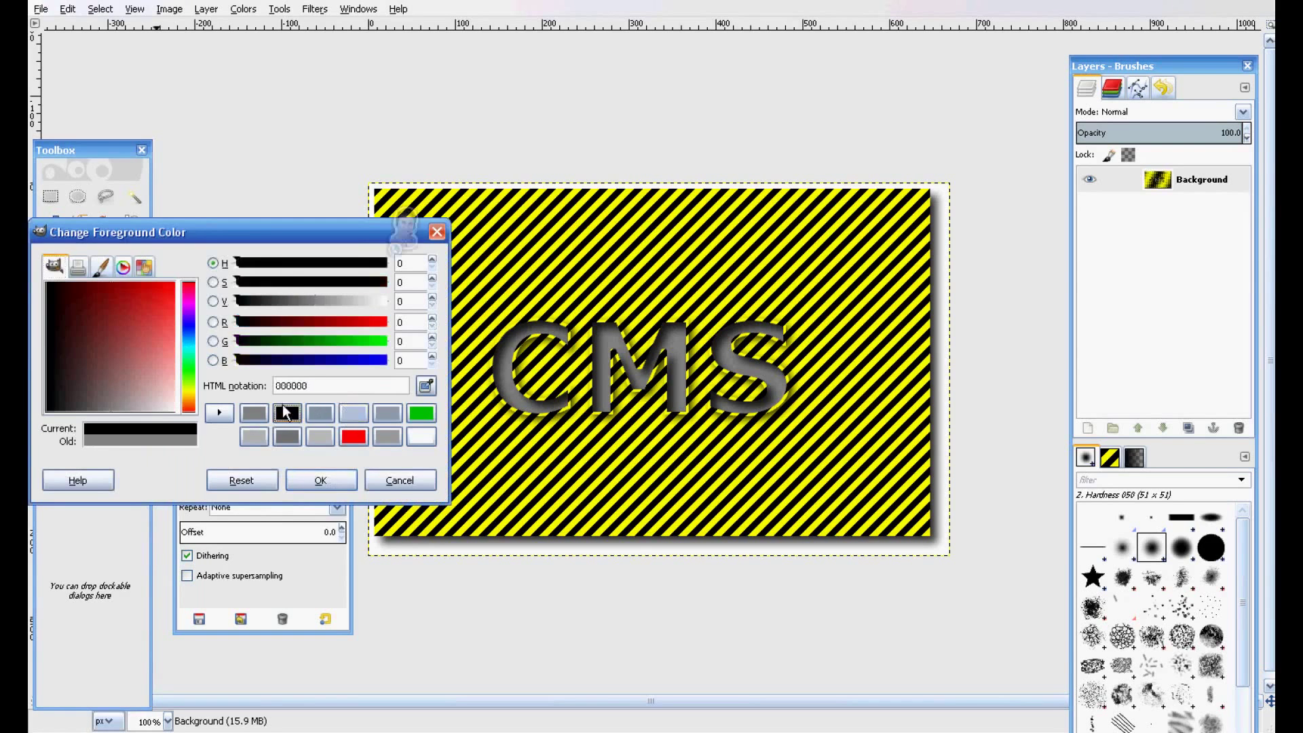
left_click(321, 480)
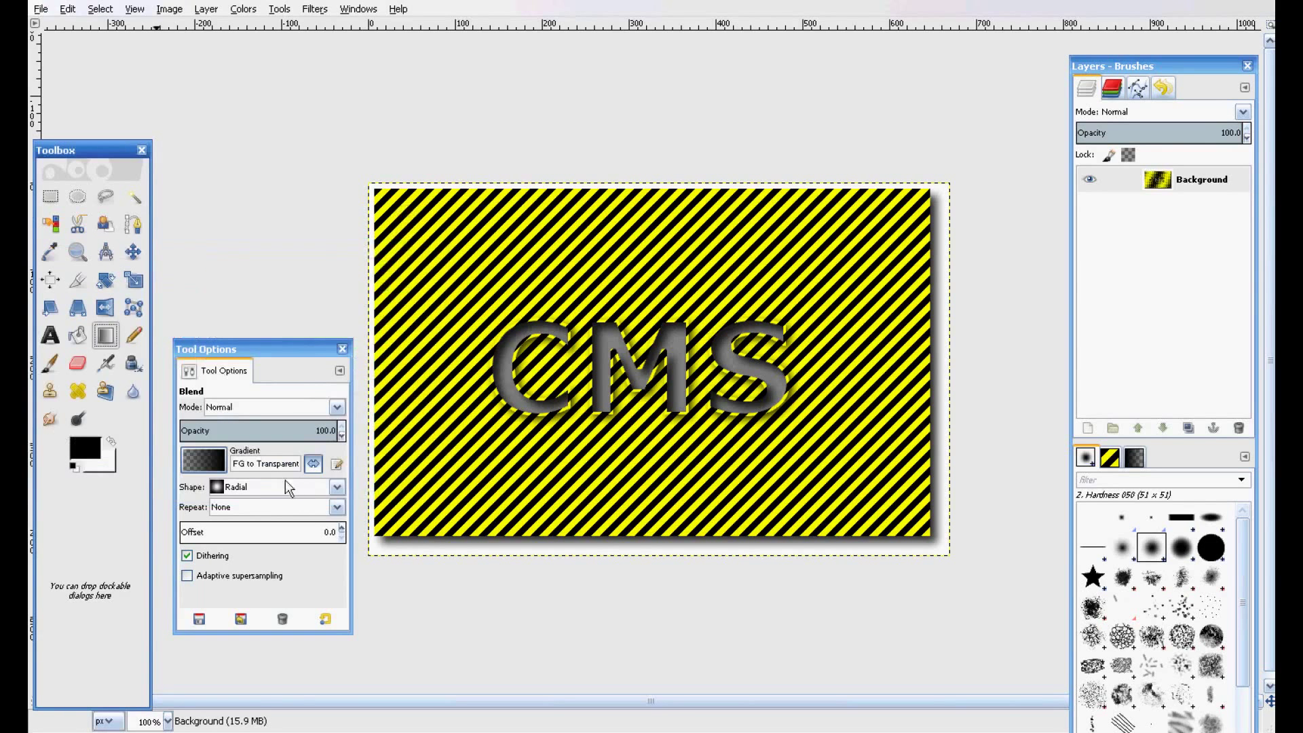
left_click(251, 486)
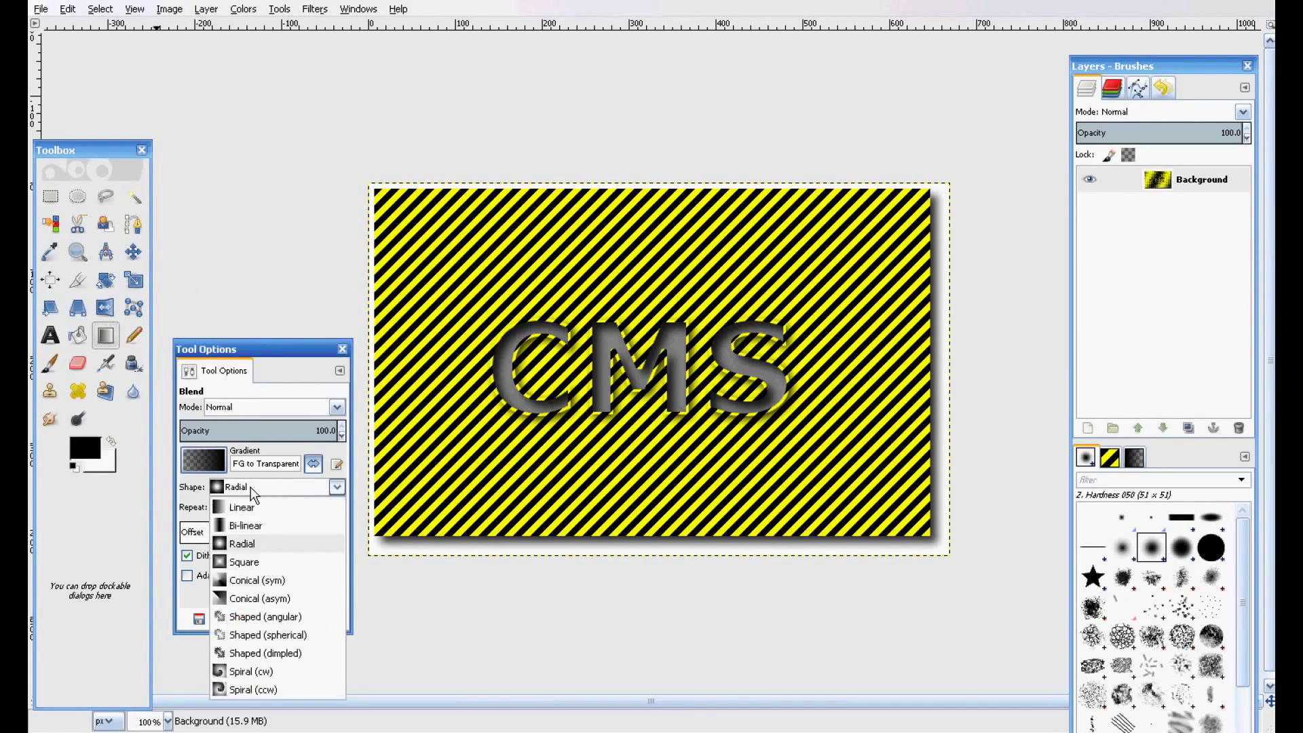
left_click(250, 545)
left_click(207, 465)
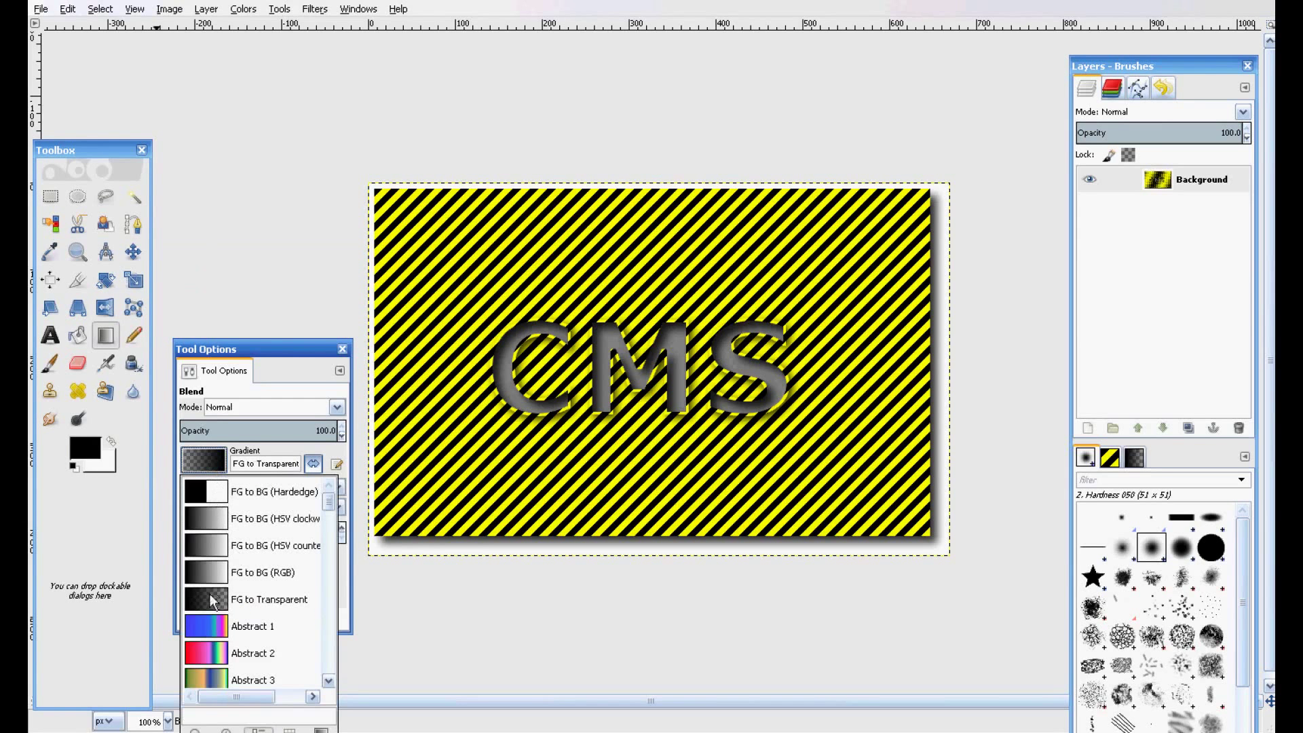
left_click(245, 463)
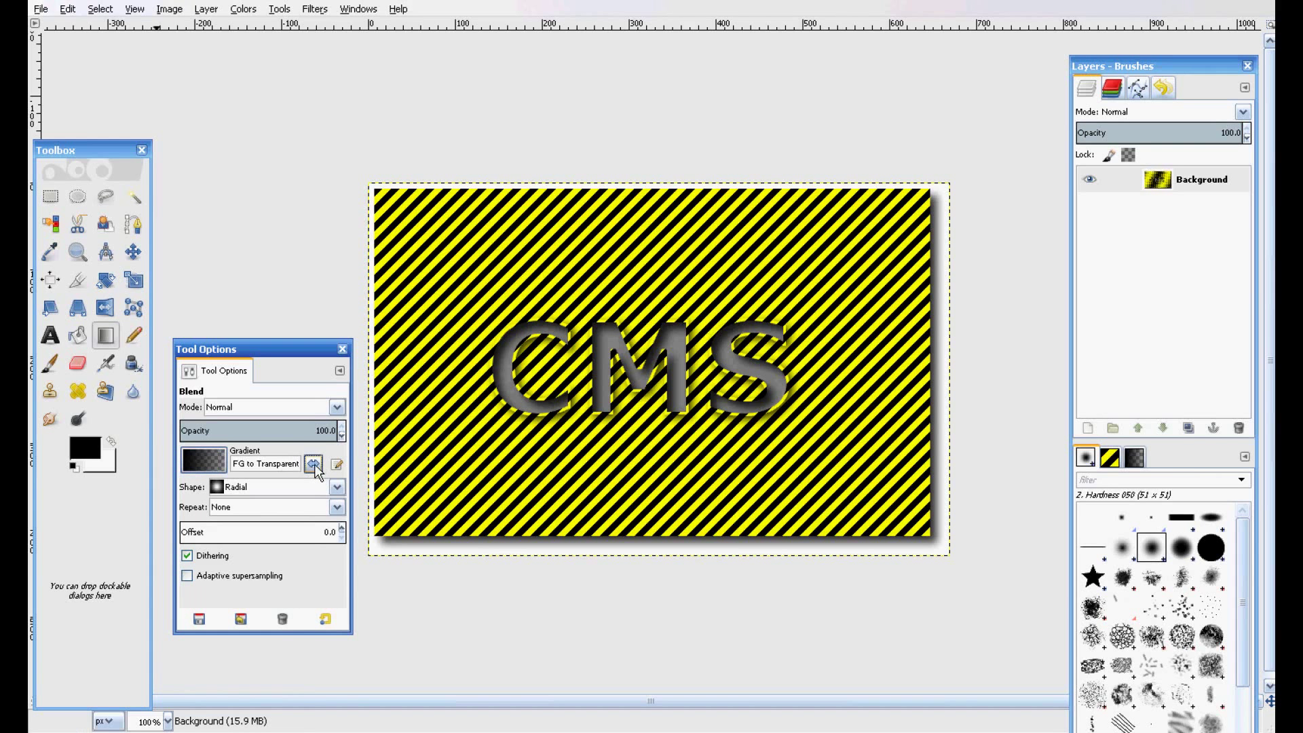
left_click(314, 465)
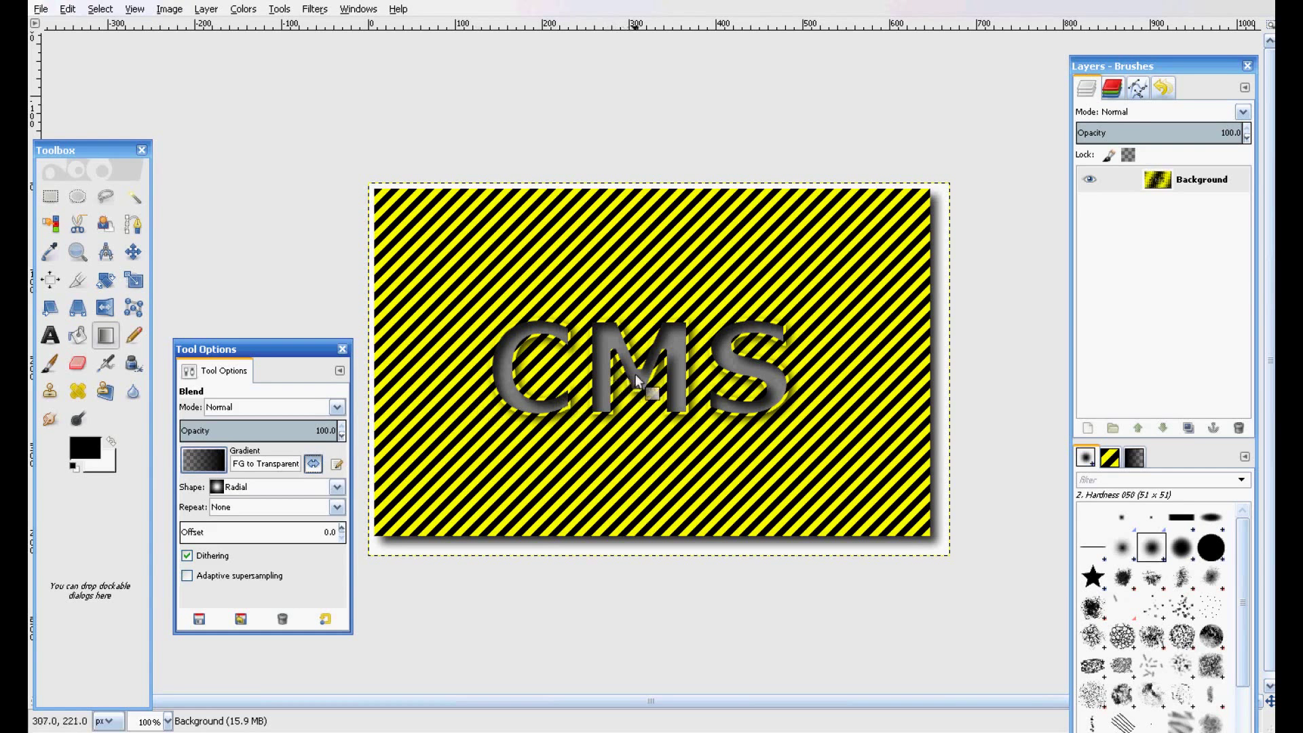
left_click_drag(640, 378, 932, 541)
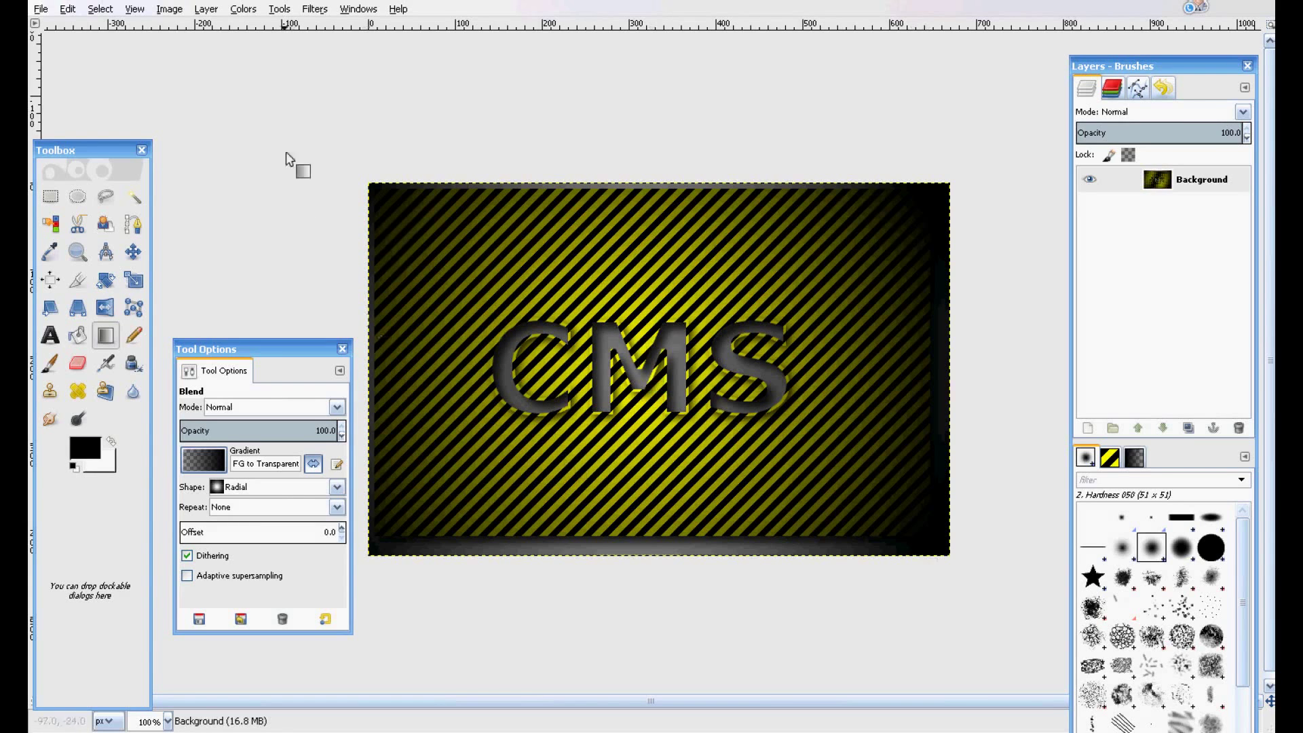
Step: Apply Lighting Effects with Enable bump mapping checked on the Bump Map tab
left_click(314, 11)
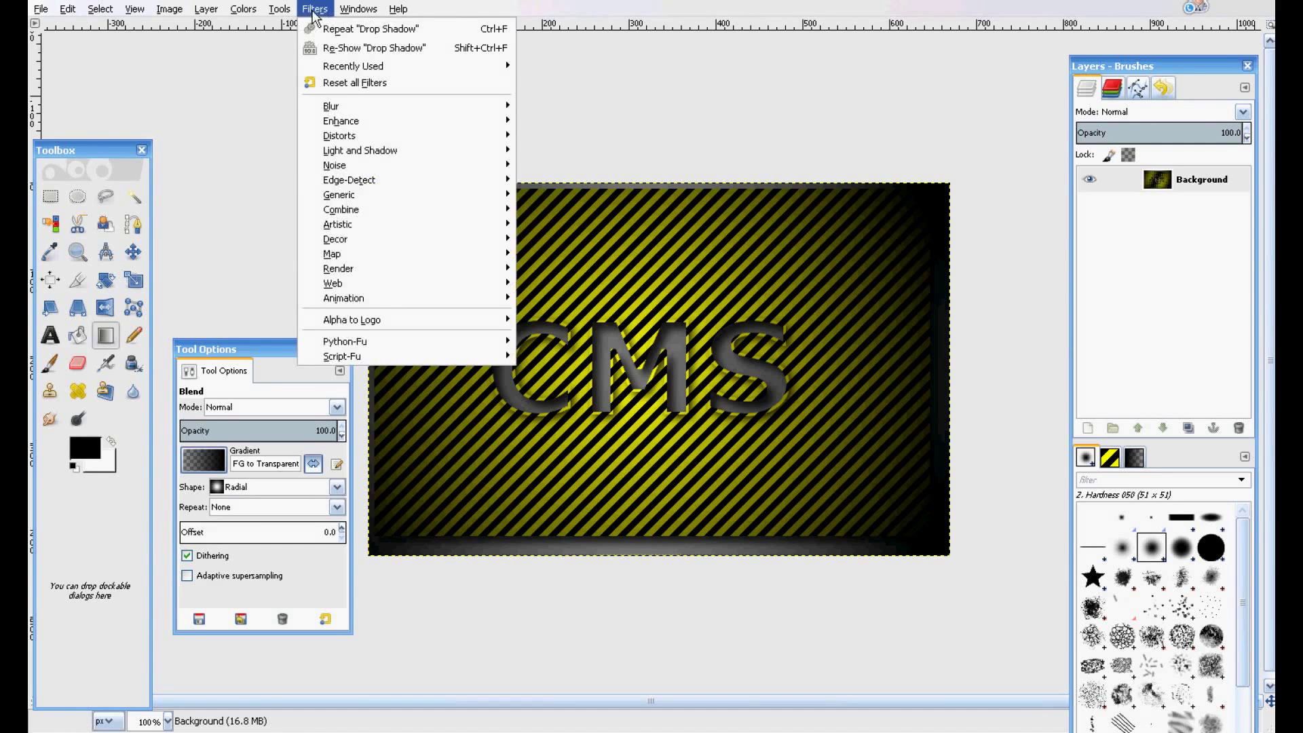
mouse_move(422, 150)
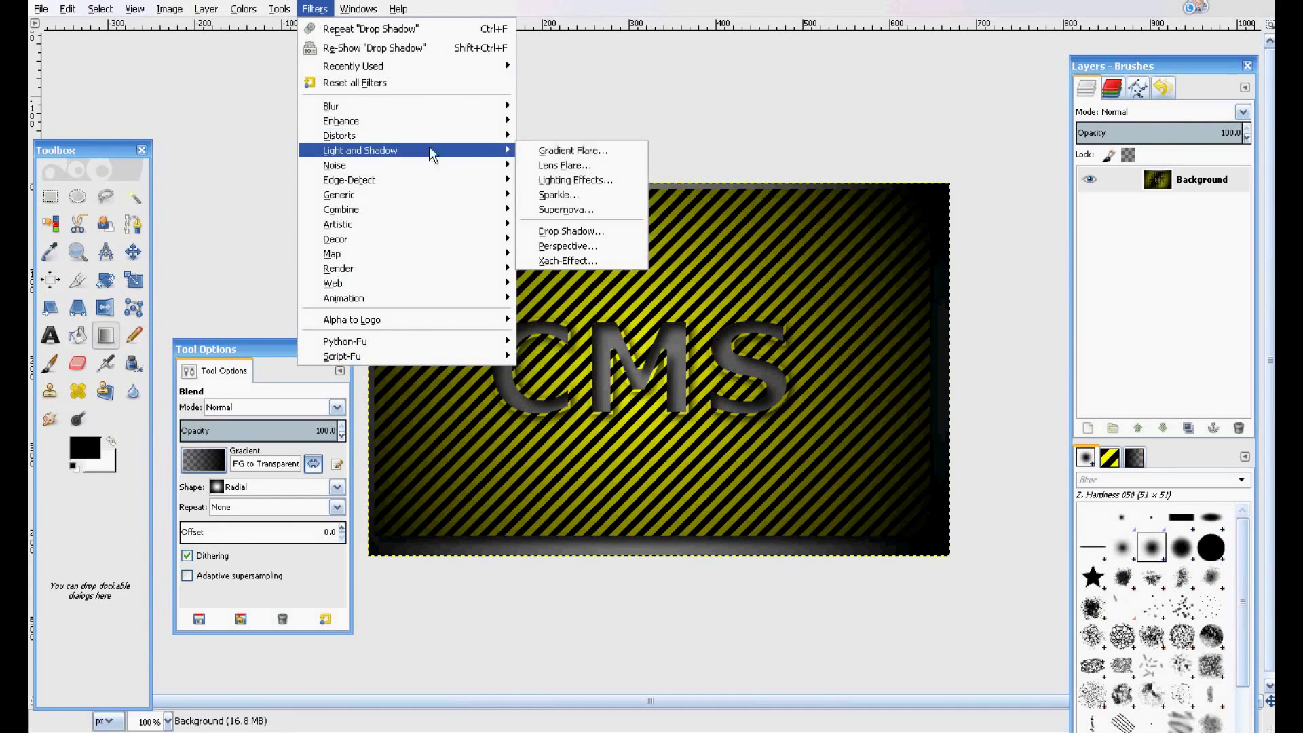
left_click(577, 182)
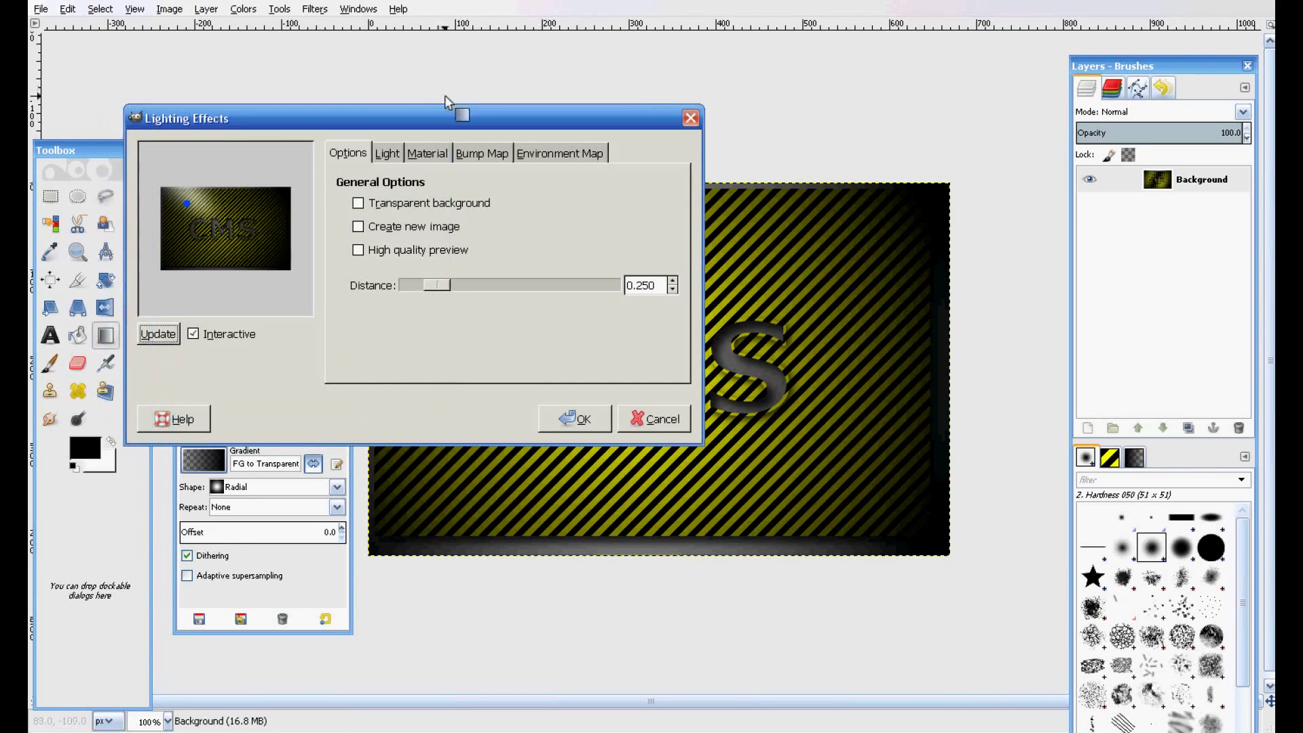
left_click(481, 155)
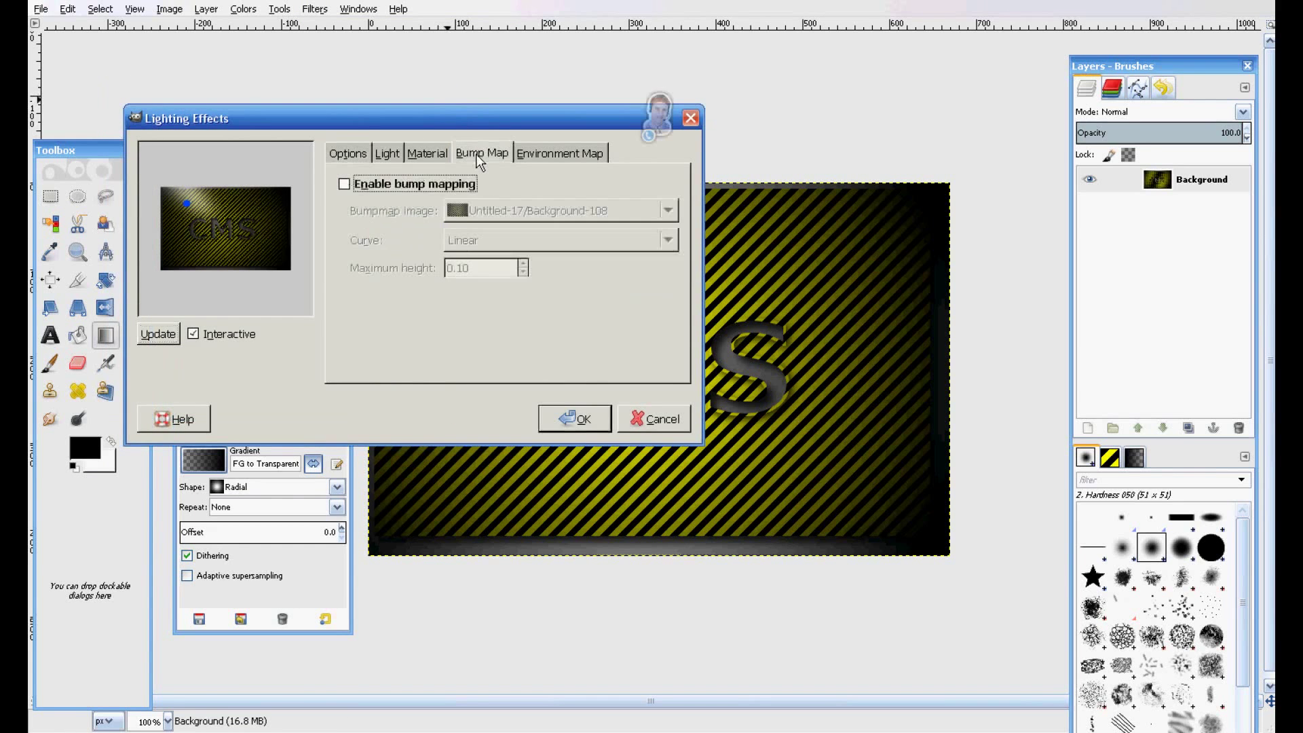
left_click(345, 185)
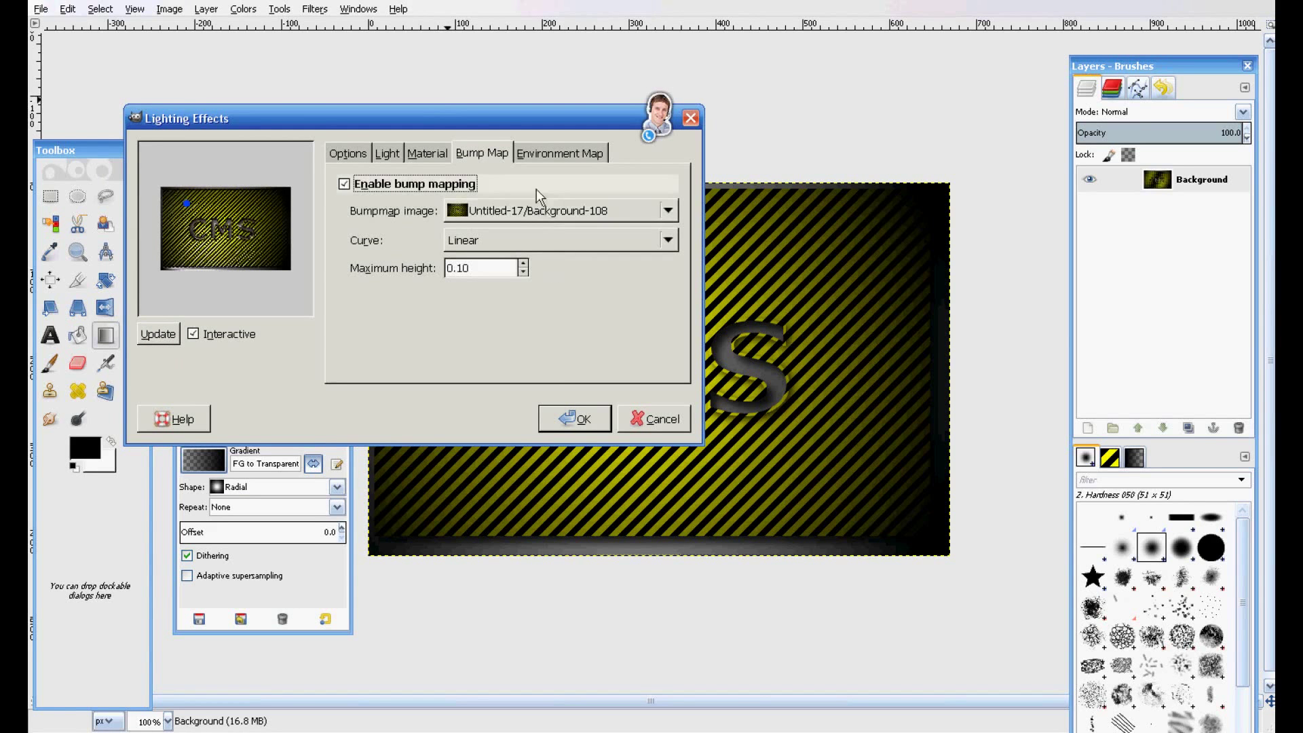
left_click(570, 416)
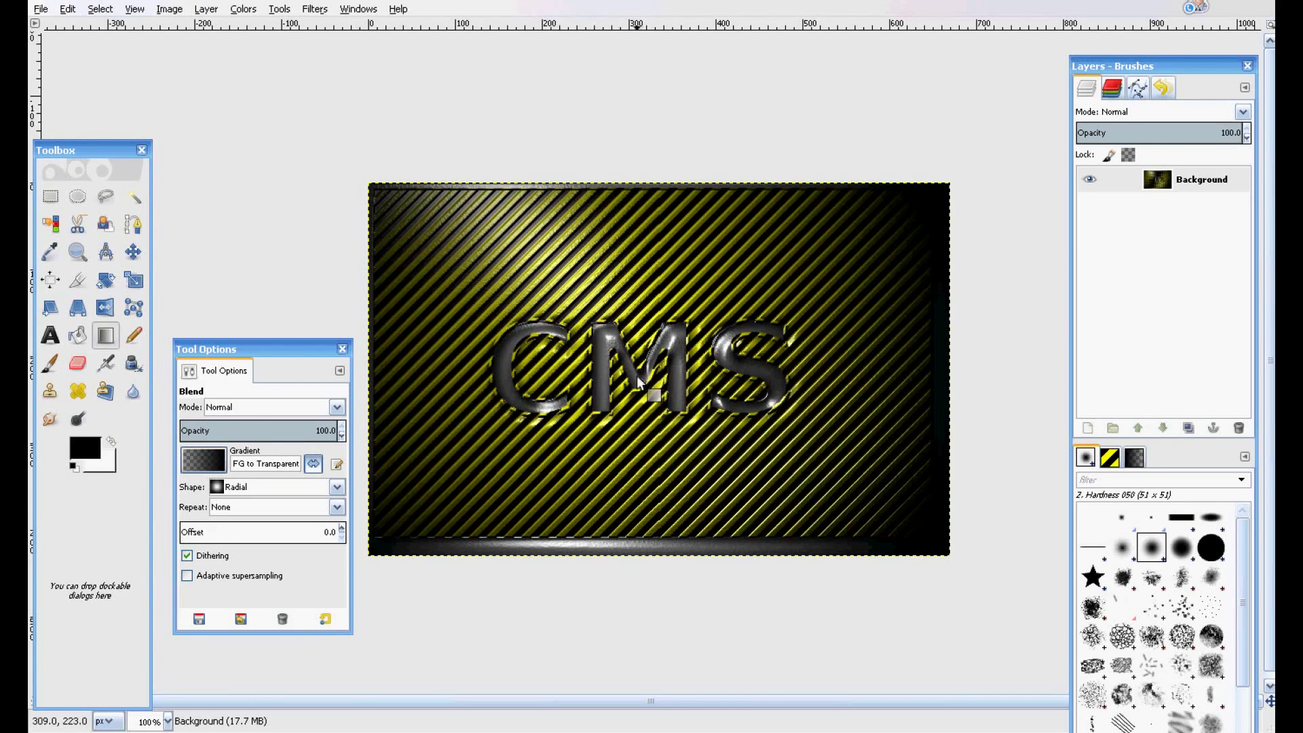
Step: Add a second black radial gradient from the C/M letters out to the lower-right corner
mouse_move(637, 374)
left_mouse_down()
mouse_move(963, 577)
mouse_move(1223, 715)
left_mouse_up()
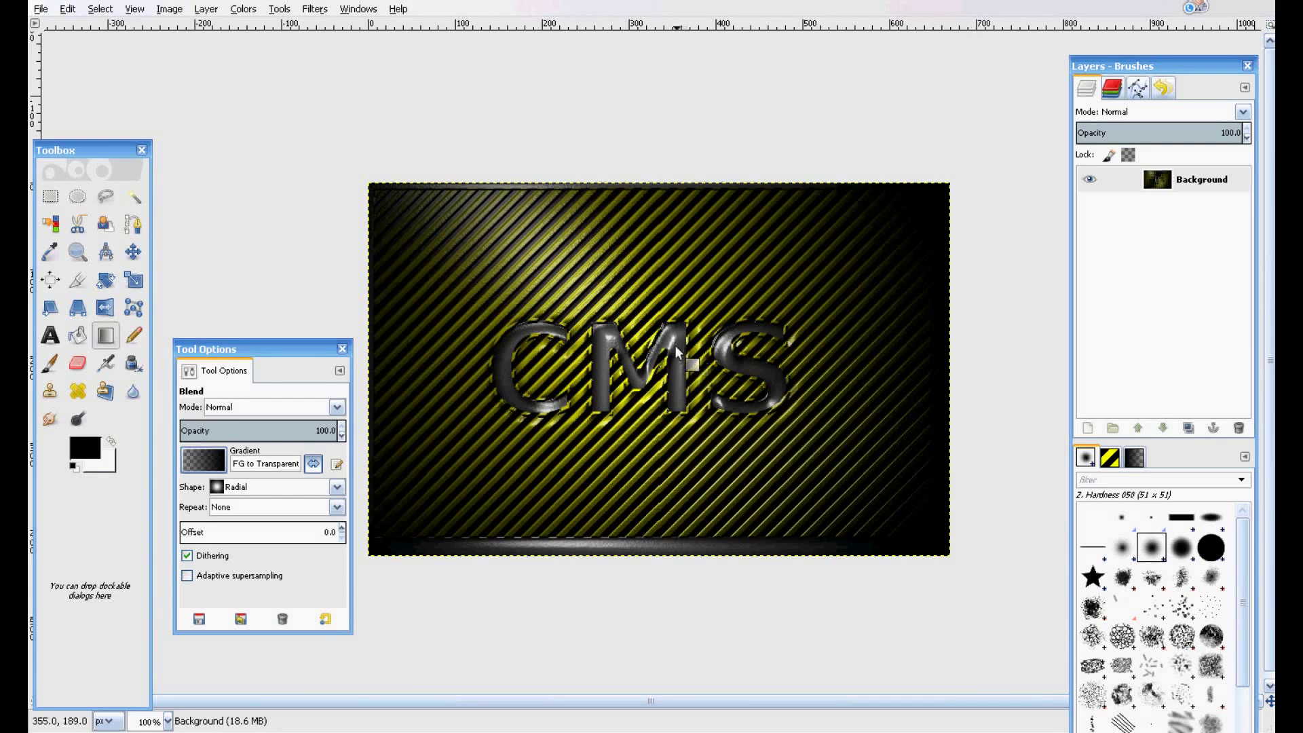
left_click(133, 252)
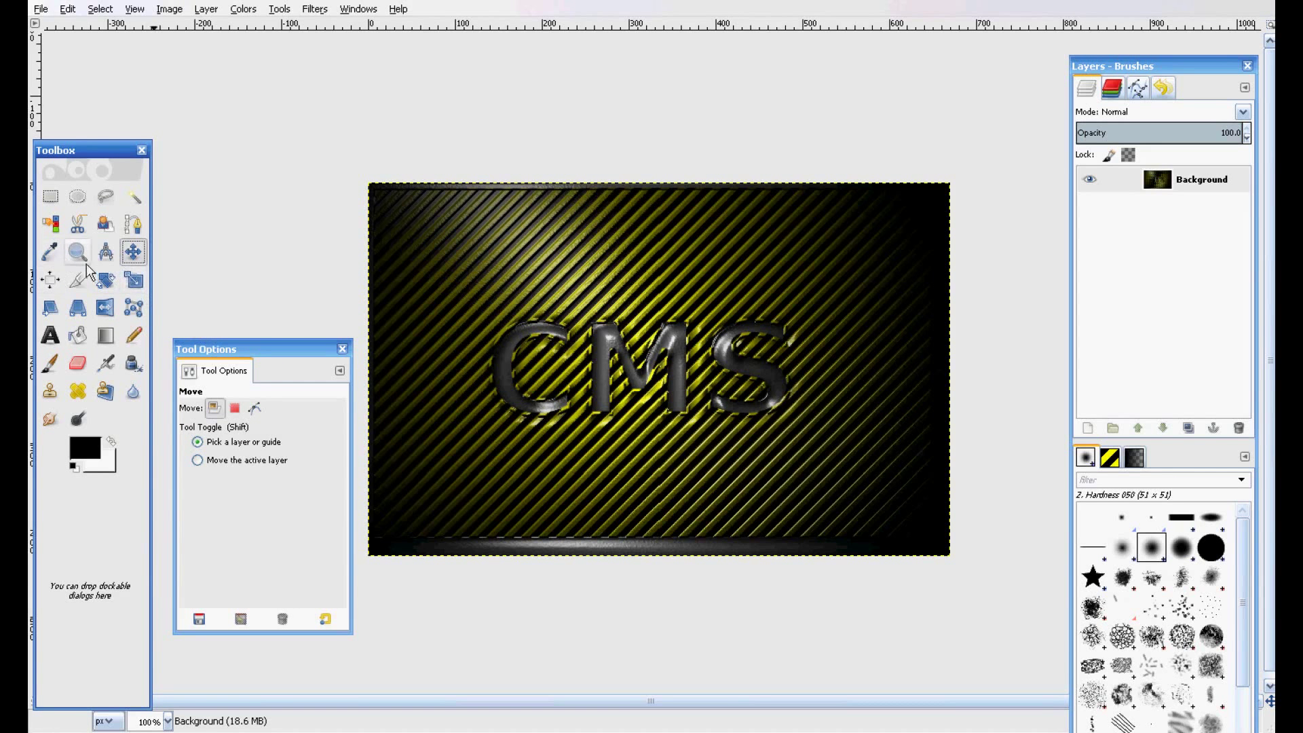
Step: Crop to a 589 × 379 pixel area inside the darkest black border around CMS
left_click(77, 279)
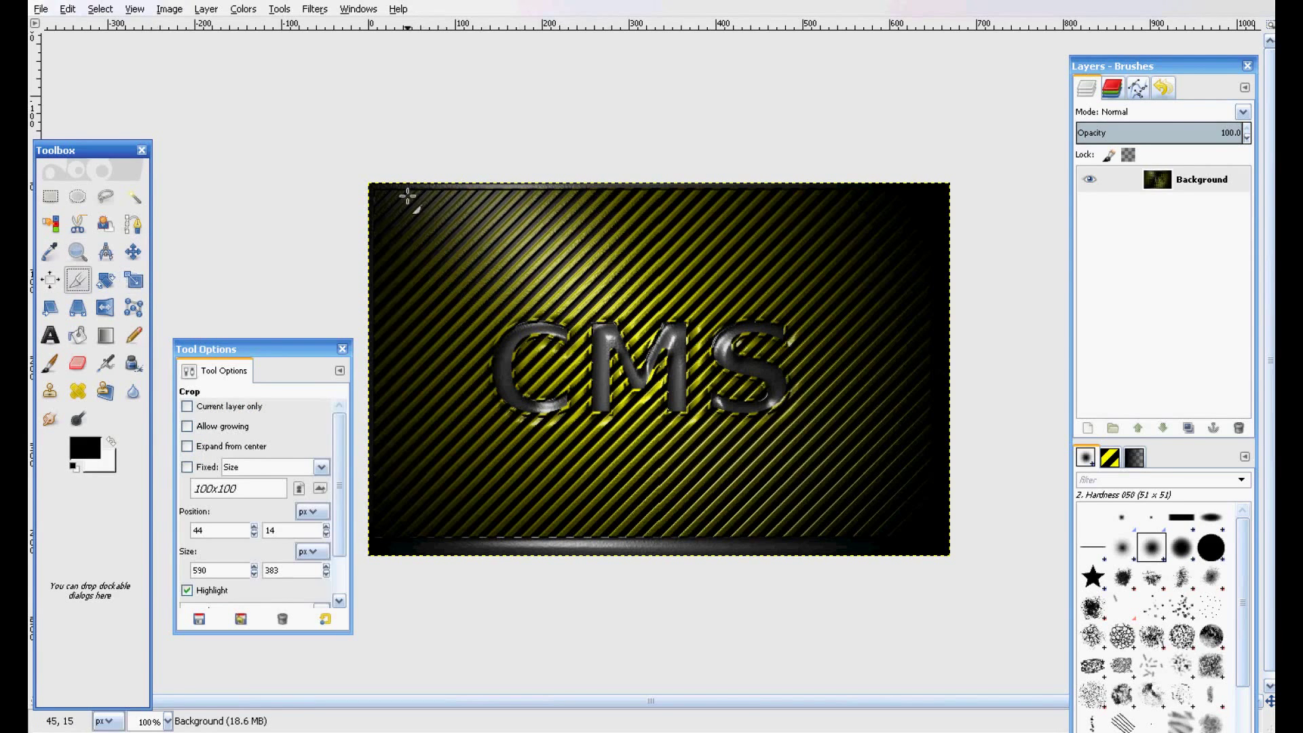
left_click_drag(407, 196, 918, 524)
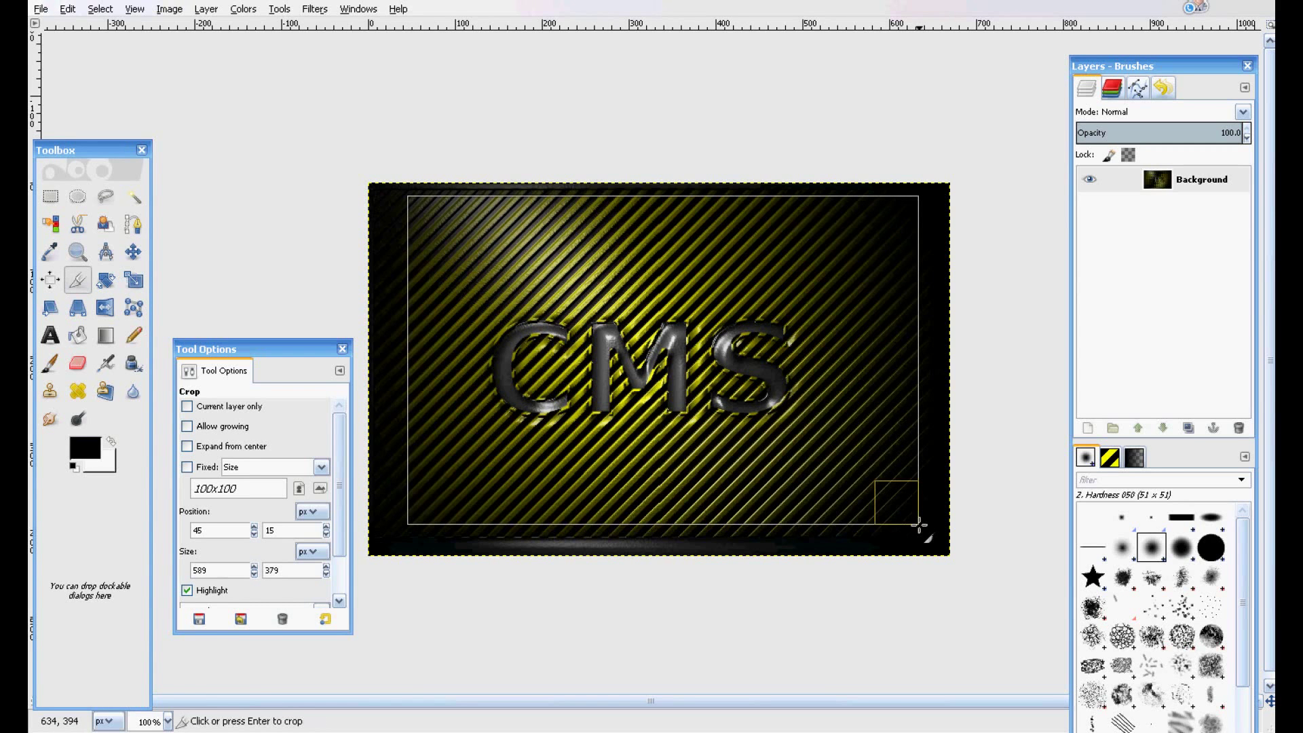
left_click(918, 524)
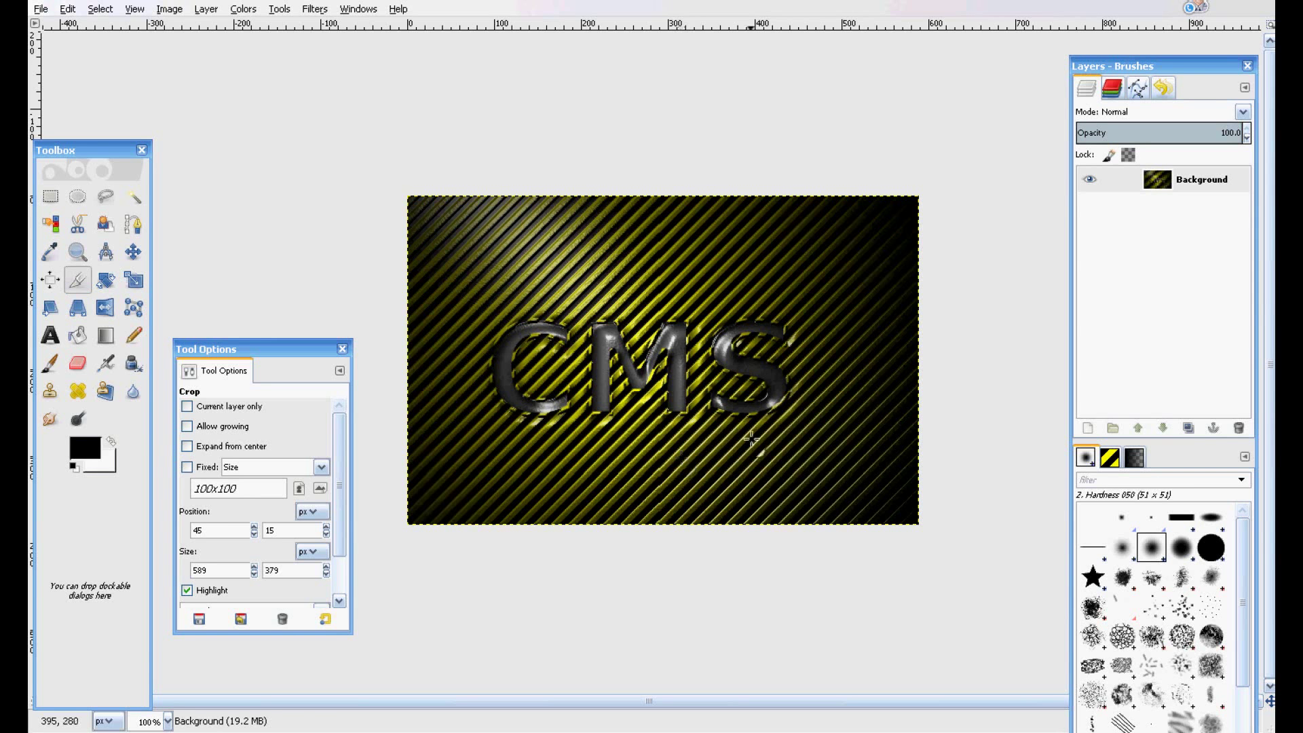
left_click(133, 252)
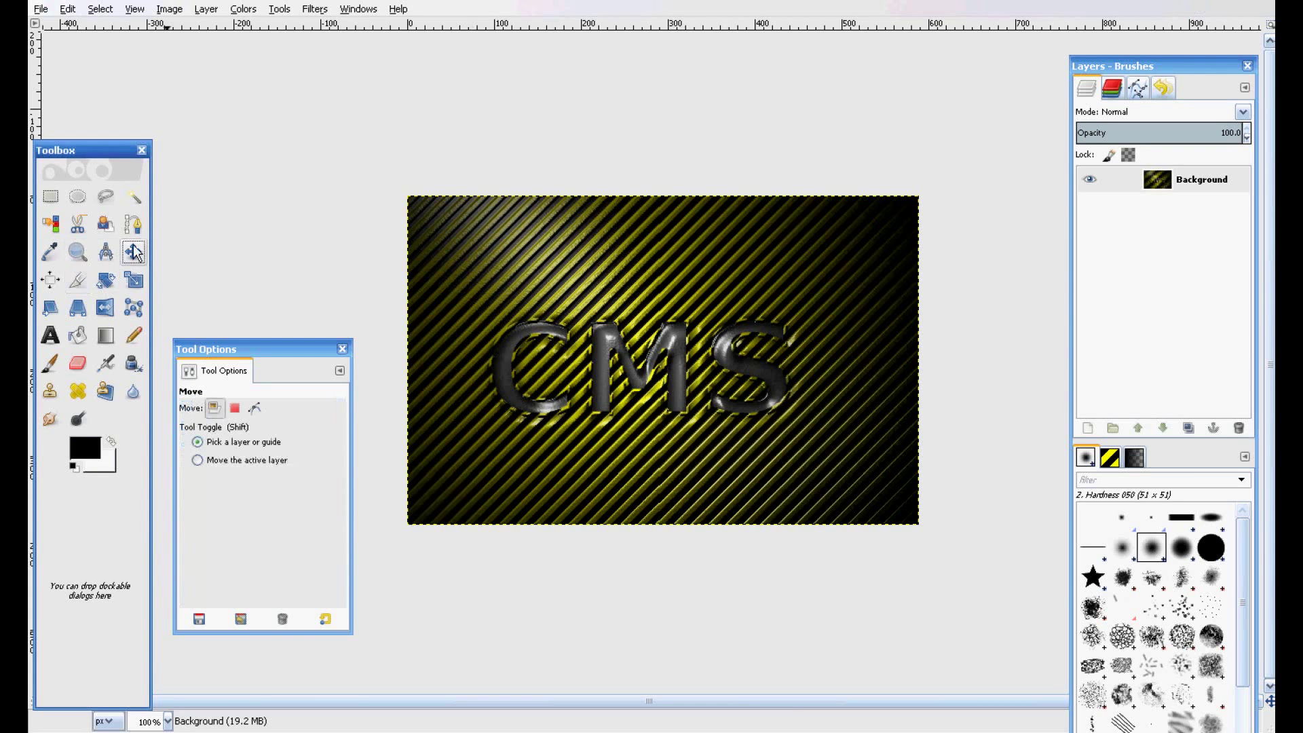